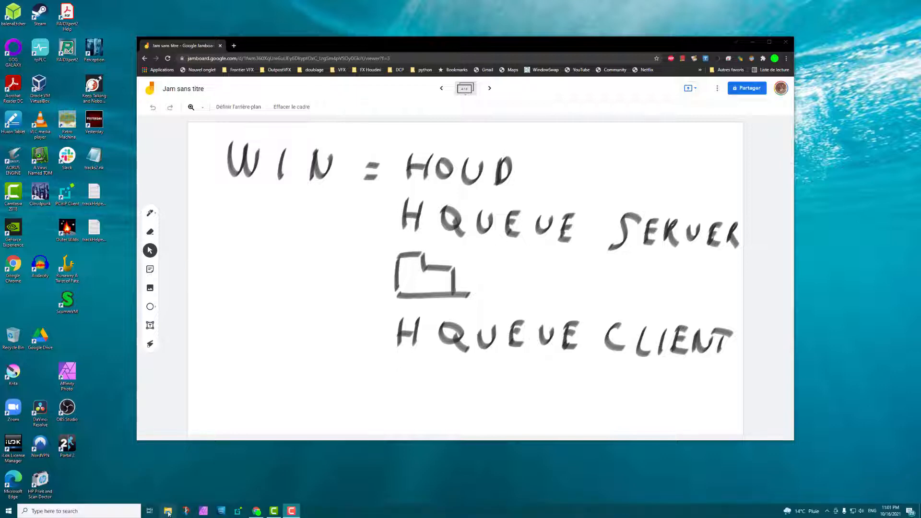
# Step: Bring up File Explorer from the taskbar over the Jamboard HQueue sketch
pyautogui.click(169, 511)
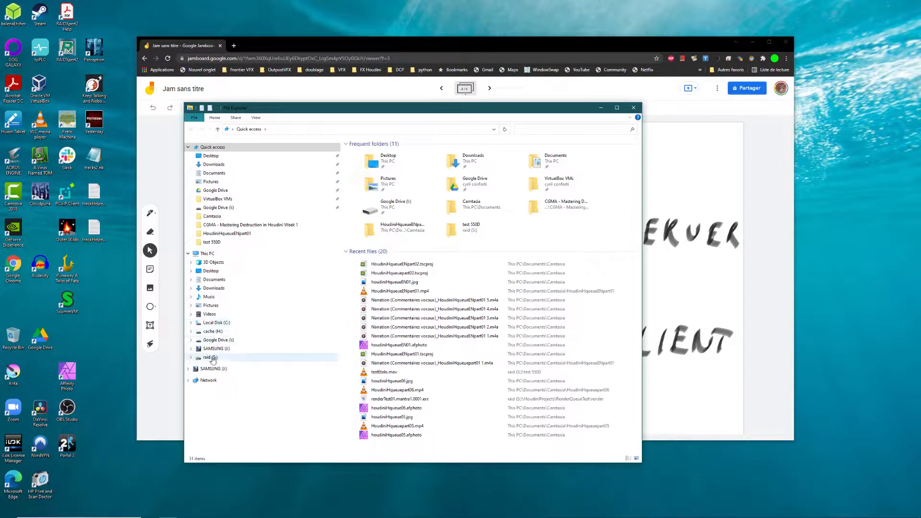
# Step: Run the houdini-18.5.696-win64-vc141.exe installer from the Installation folder on raid (S:)
pyautogui.click(223, 357)
pyautogui.doubleClick(376, 175)
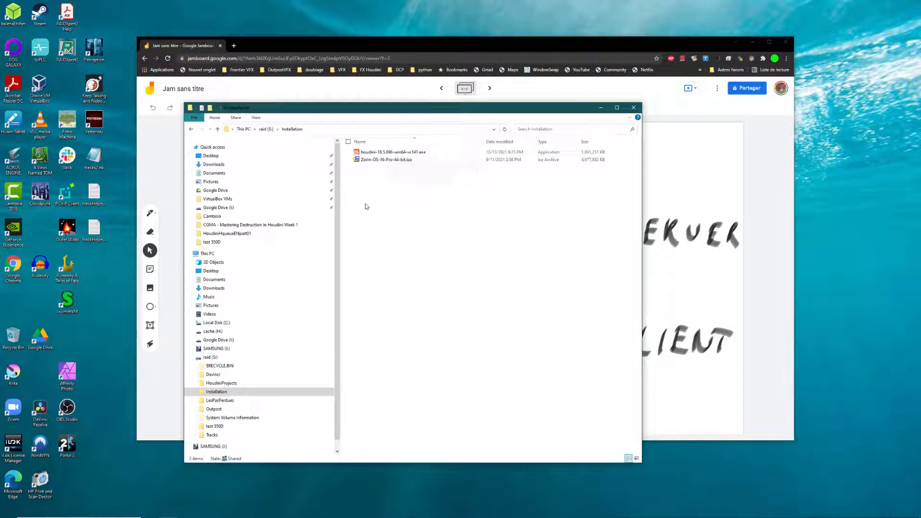
pyautogui.click(391, 153)
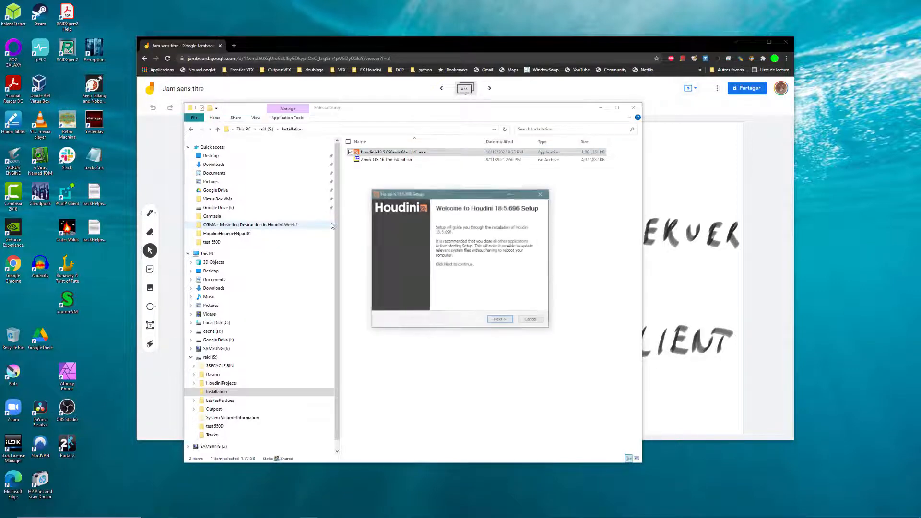
# Step: Add HQueue Server and HQueue Client to the Houdini installation components
pyautogui.click(501, 320)
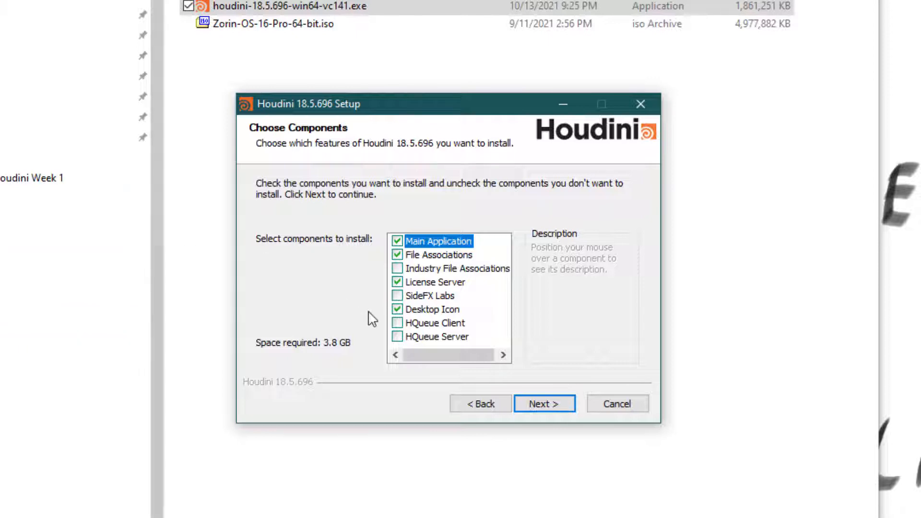
pyautogui.click(396, 336)
pyautogui.click(397, 323)
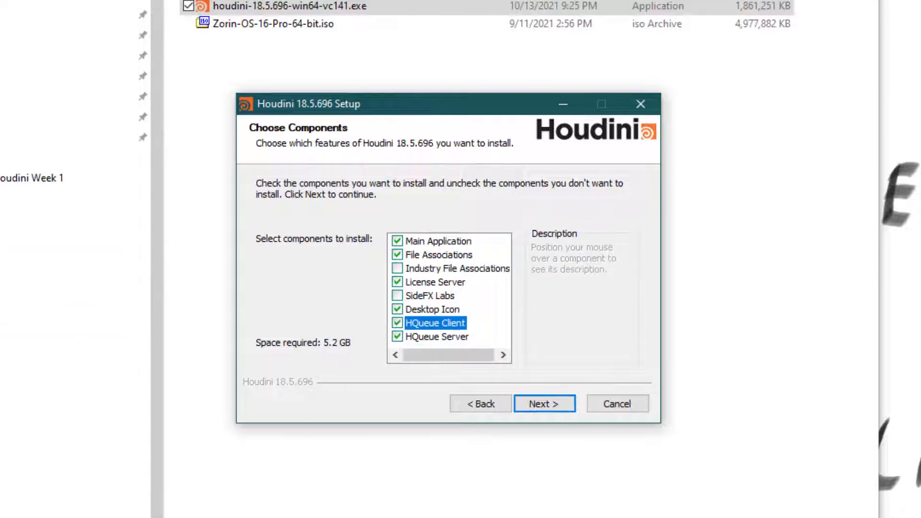
pyautogui.click(550, 405)
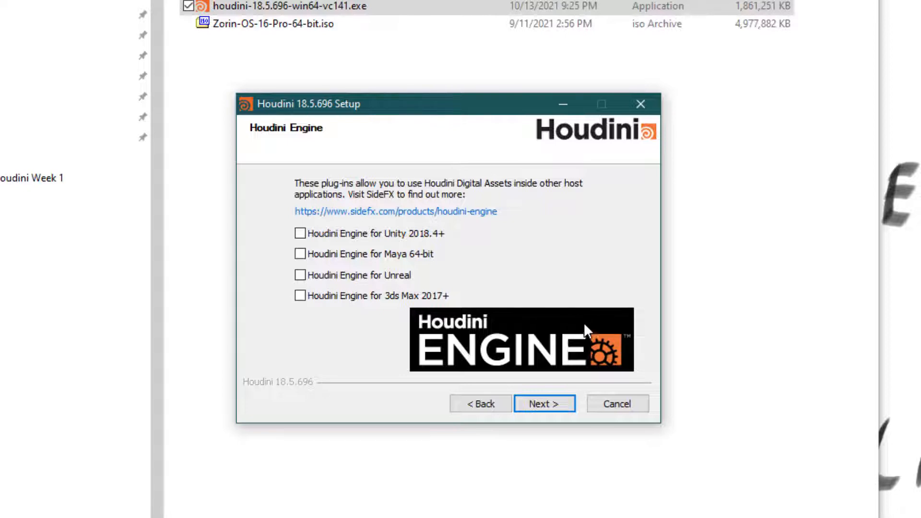
# Step: Skip Houdini Engine plug-ins and keep the default install and Start Menu folders
pyautogui.click(550, 405)
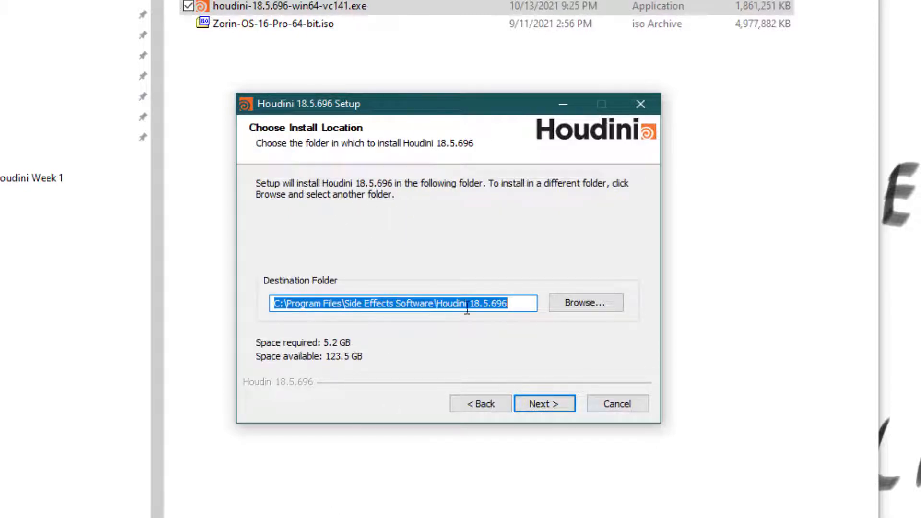
pyautogui.click(551, 406)
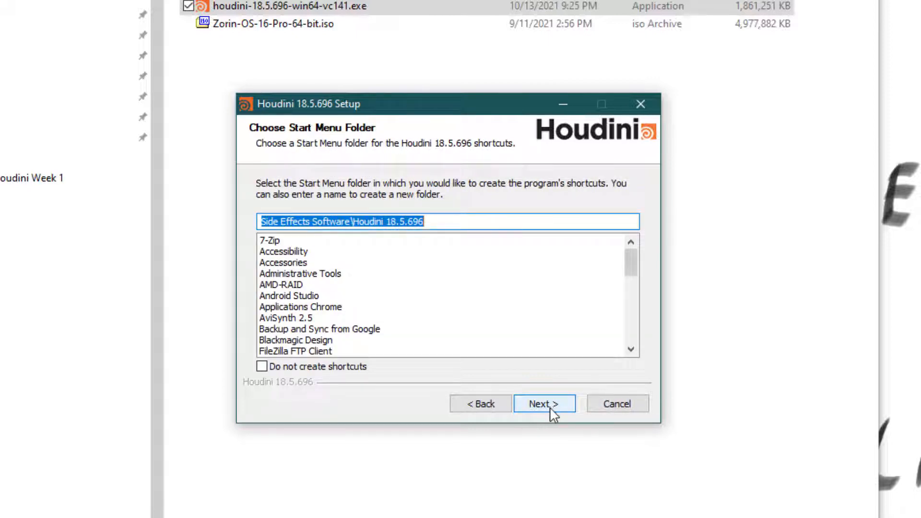
pyautogui.click(552, 405)
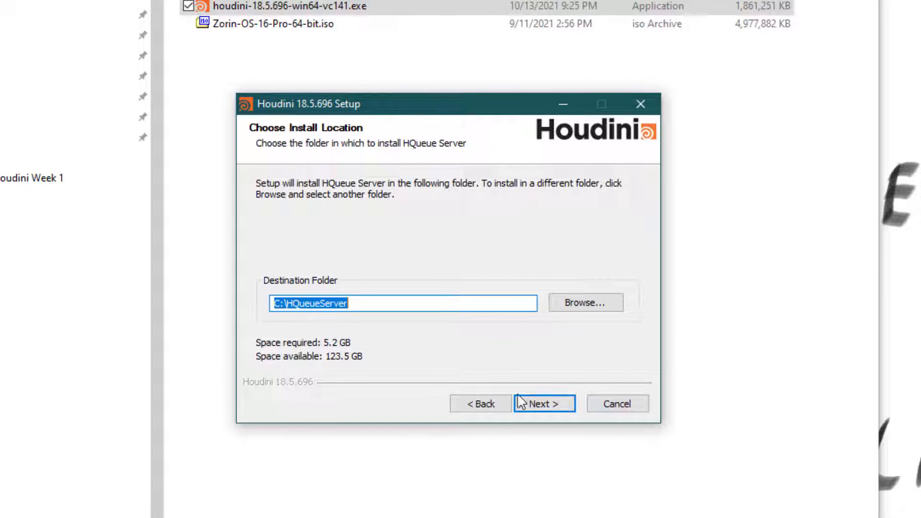
# Step: Keep C:\HQueueServer, HQueueServer service, C:\HQueueClient and localhost:5000, then install
pyautogui.click(546, 410)
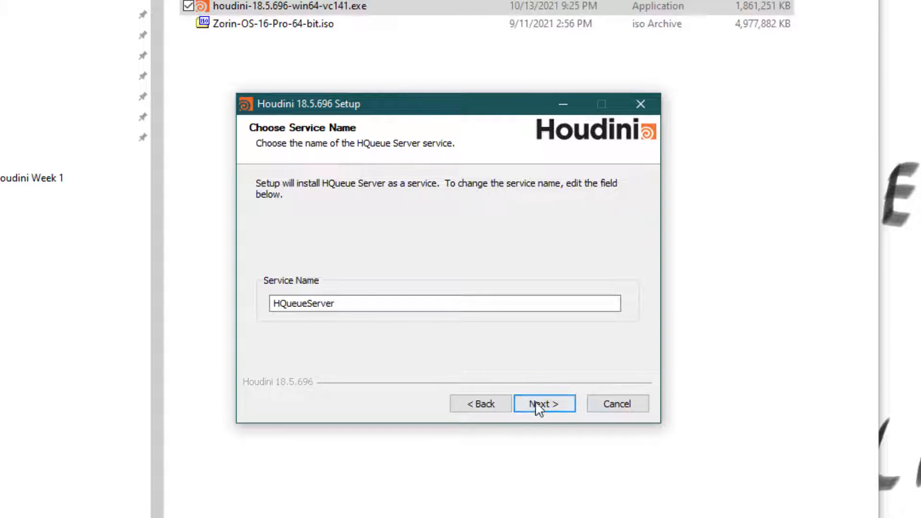
pyautogui.click(555, 402)
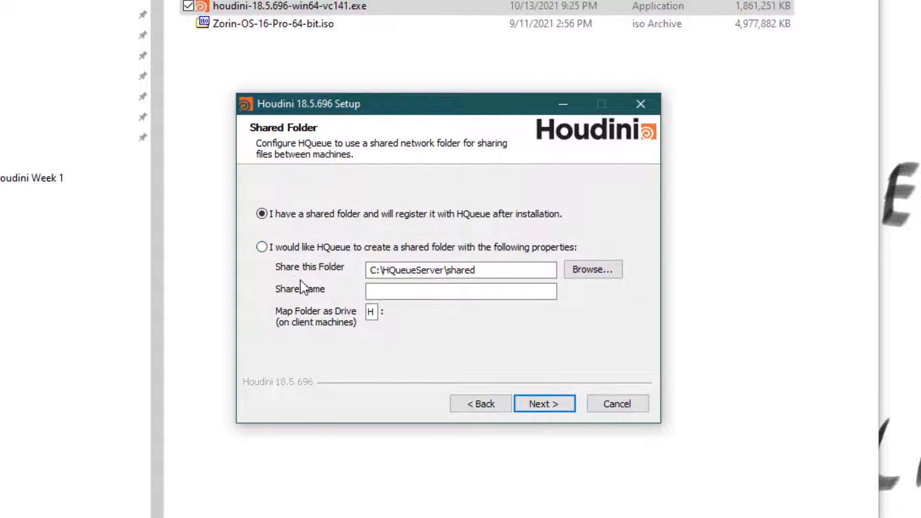
pyautogui.click(557, 407)
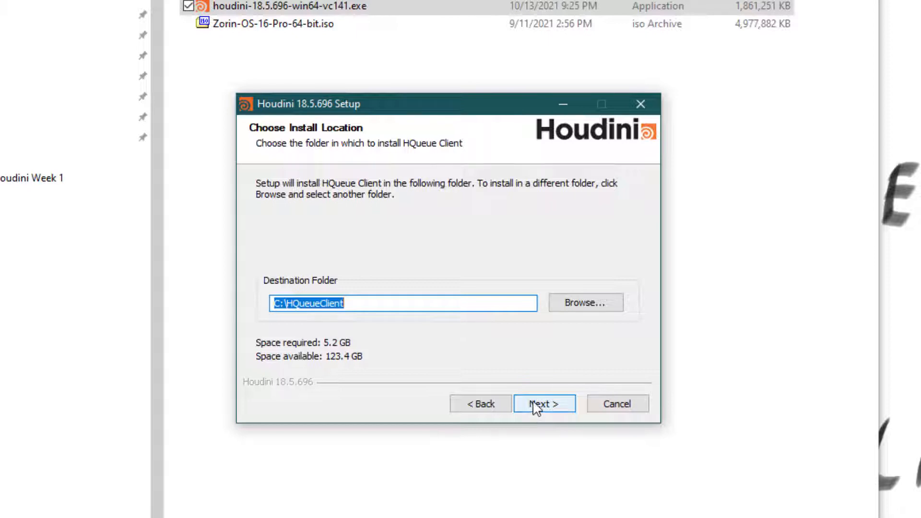
pyautogui.click(546, 405)
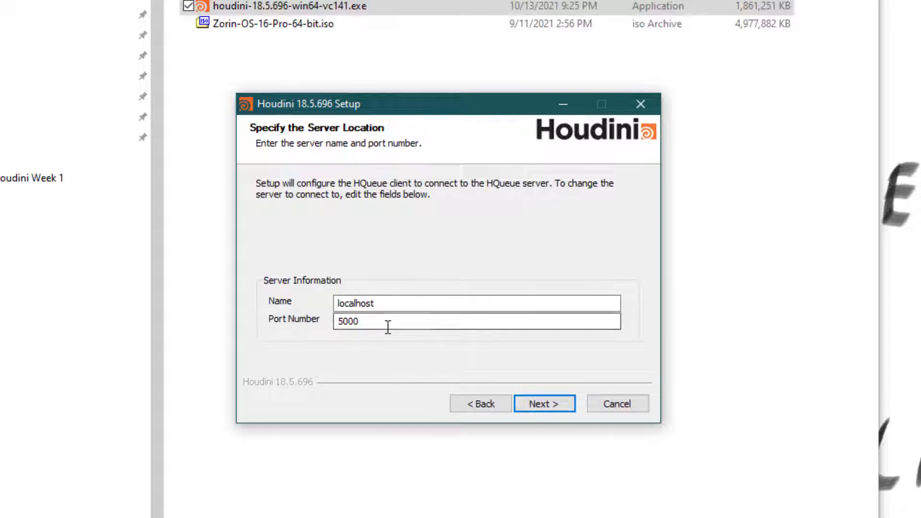
pyautogui.click(533, 408)
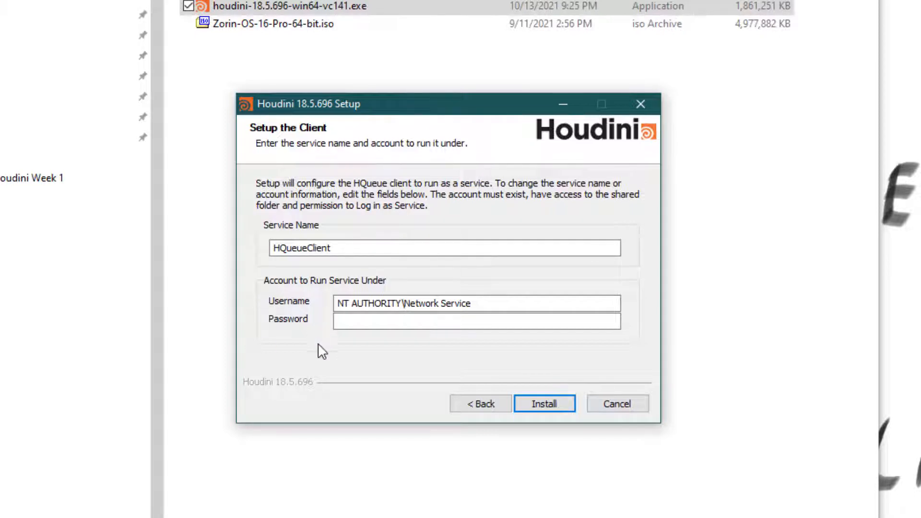
pyautogui.click(547, 407)
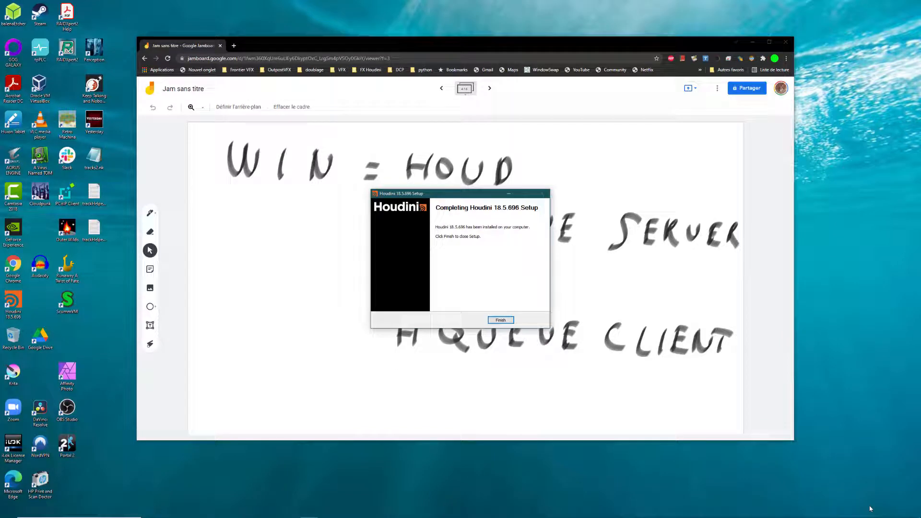
# Step: Close the finished setup and search Windows for 'serv' to find Services
pyautogui.click(500, 320)
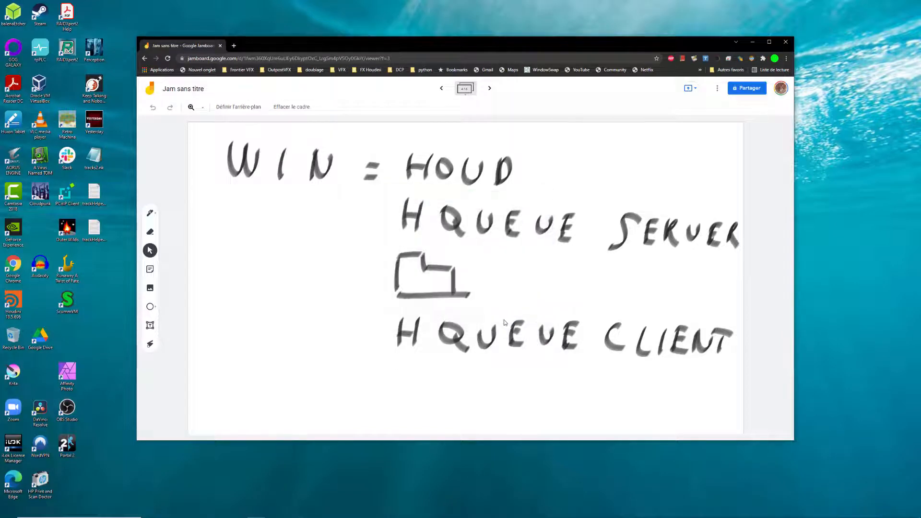
pyautogui.moveTo(78, 515)
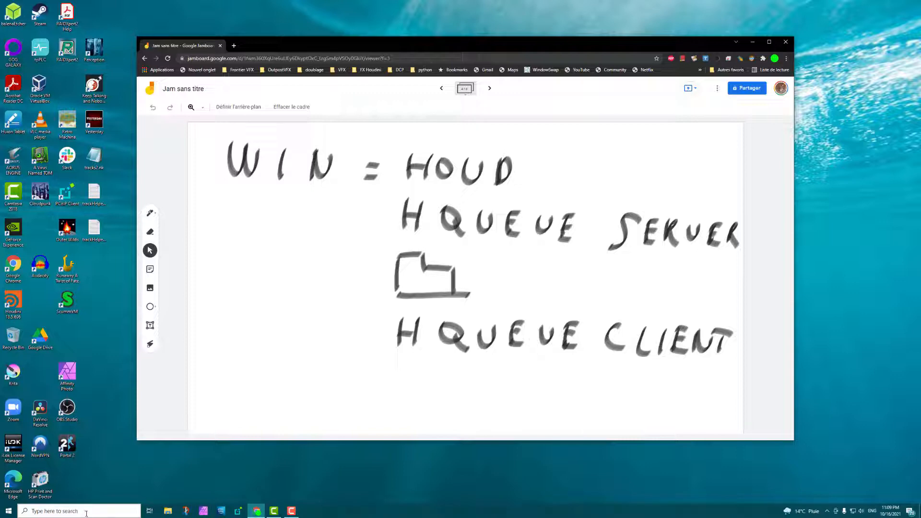
pyautogui.click(88, 512)
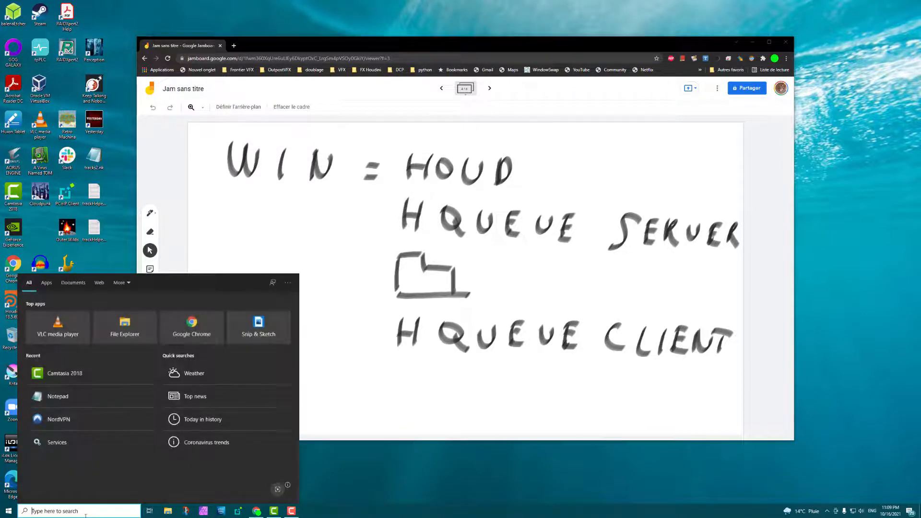
pyautogui.write('serv')
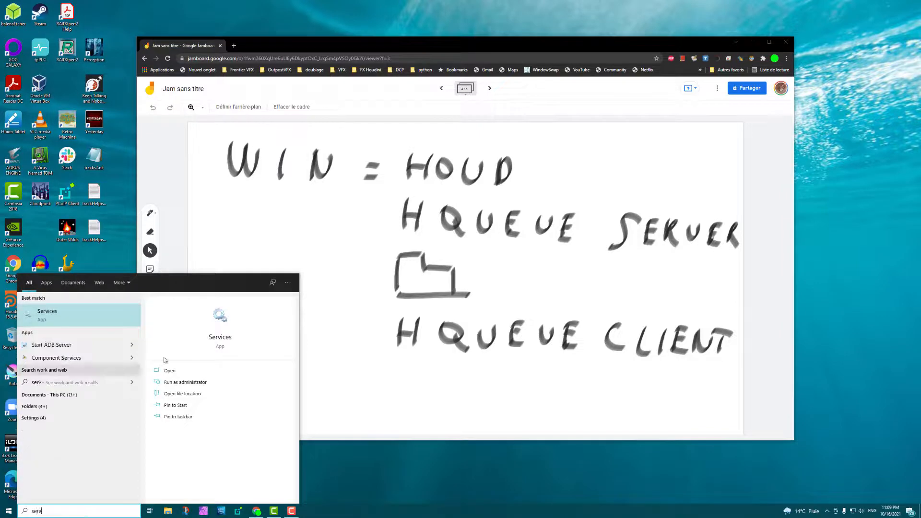
# Step: Launch Services, reposition and enlarge its window, and scroll to the H entries
pyautogui.click(89, 322)
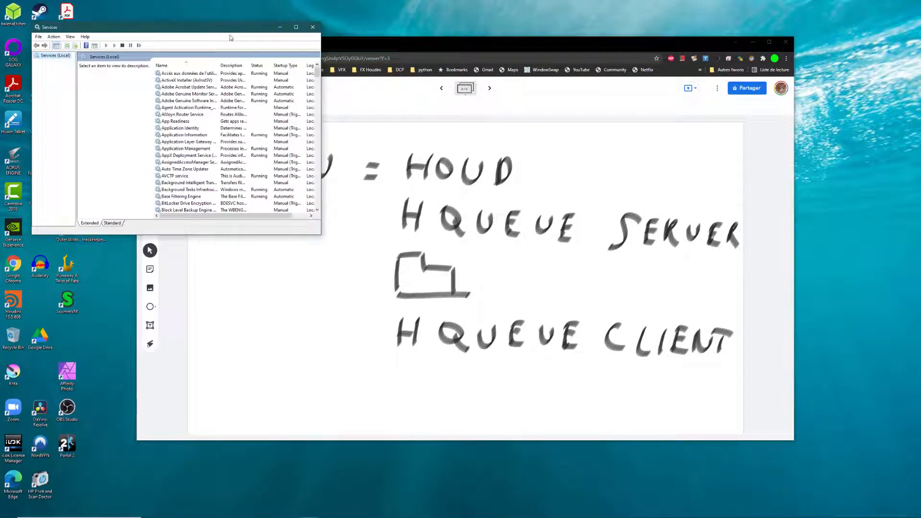
pyautogui.moveTo(218, 27); pyautogui.dragTo(398, 49)
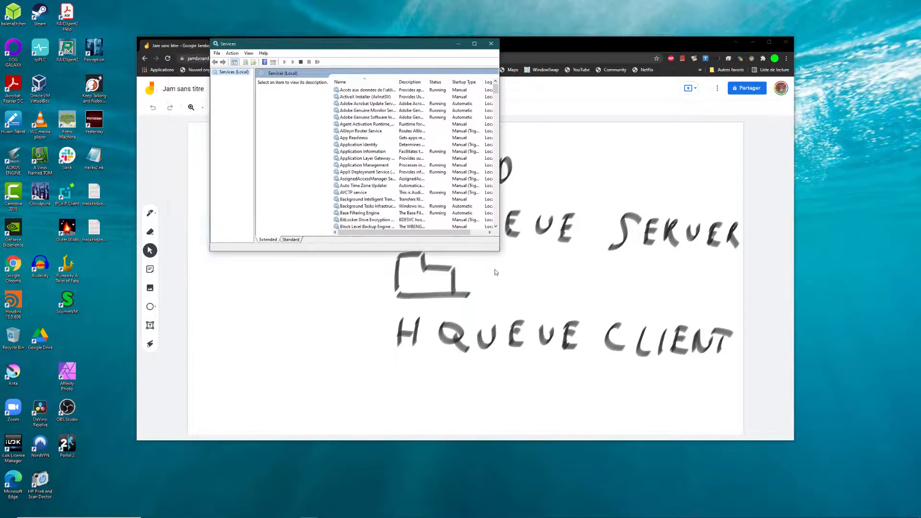
pyautogui.moveTo(499, 253); pyautogui.dragTo(717, 418)
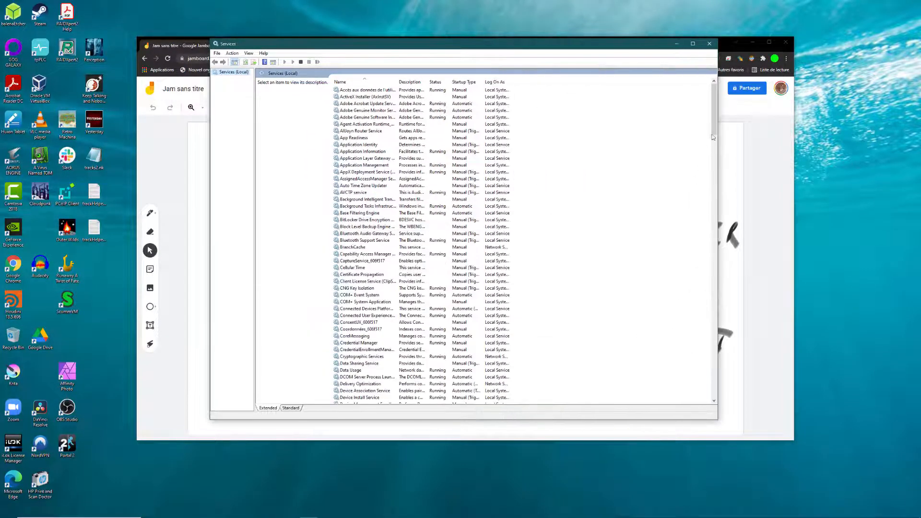
pyautogui.moveTo(715, 110); pyautogui.dragTo(707, 176)
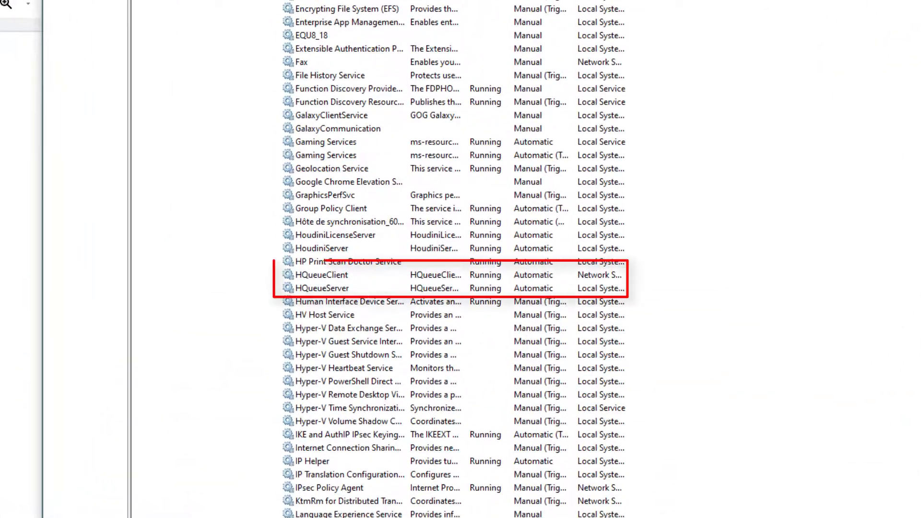
# Step: Select HQueueClient and widen the Description and Startup Type columns
pyautogui.click(320, 290)
pyautogui.click(332, 275)
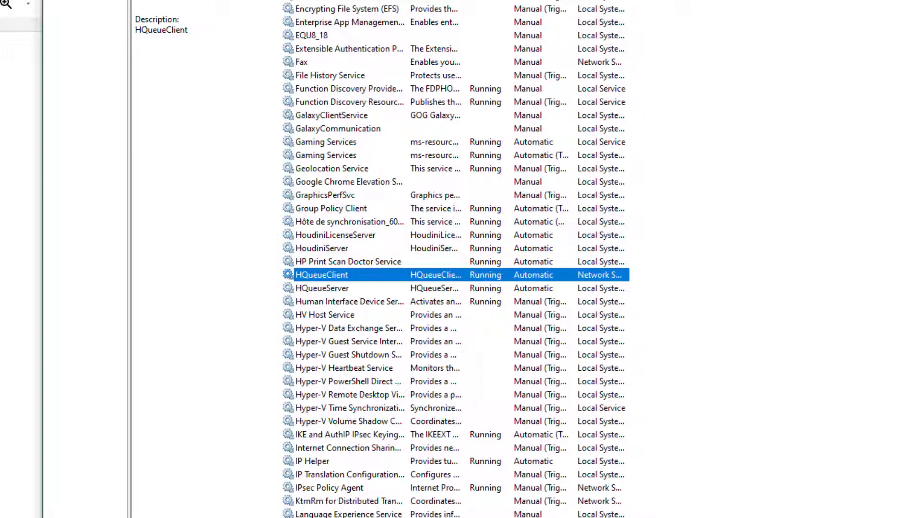
pyautogui.moveTo(466, 1); pyautogui.dragTo(544, 1)
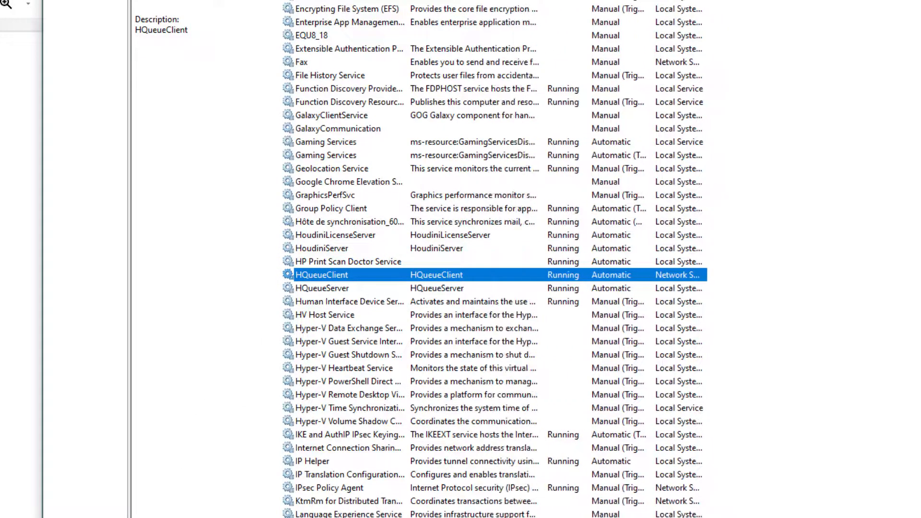
pyautogui.moveTo(652, 1); pyautogui.dragTo(685, 1)
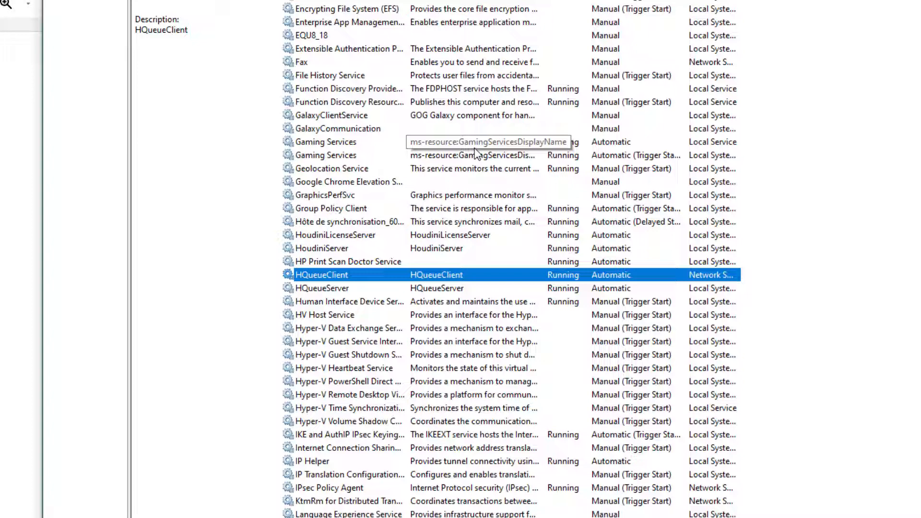
pyautogui.rightClick(361, 282)
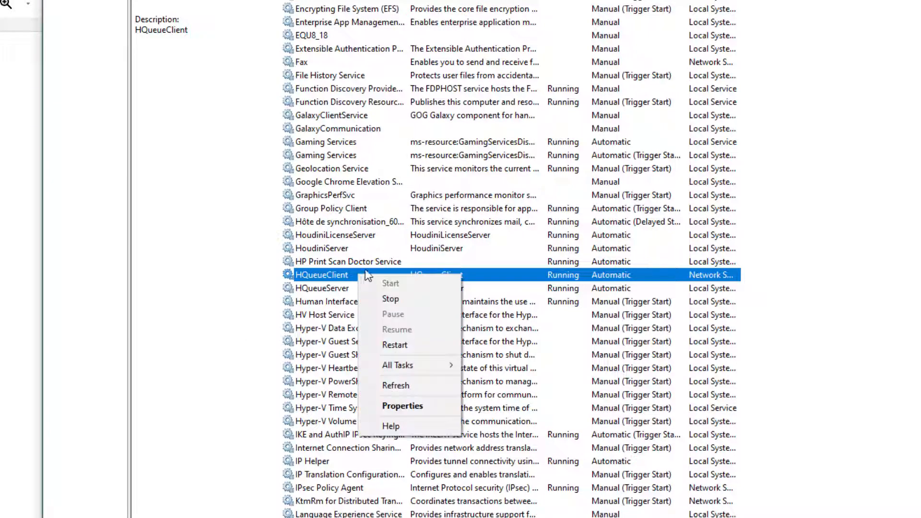
# Step: Make HQueueClient log on as the local user account with its password confirmed
pyautogui.click(415, 406)
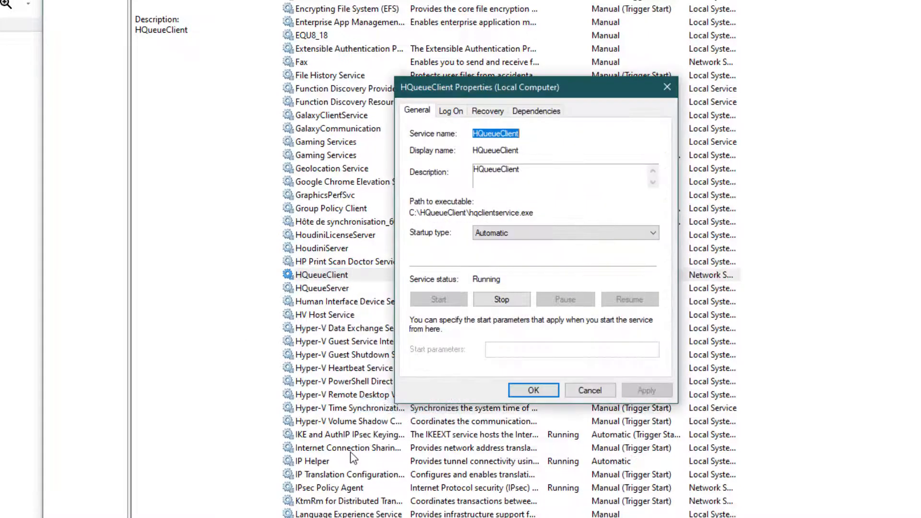
pyautogui.click(451, 113)
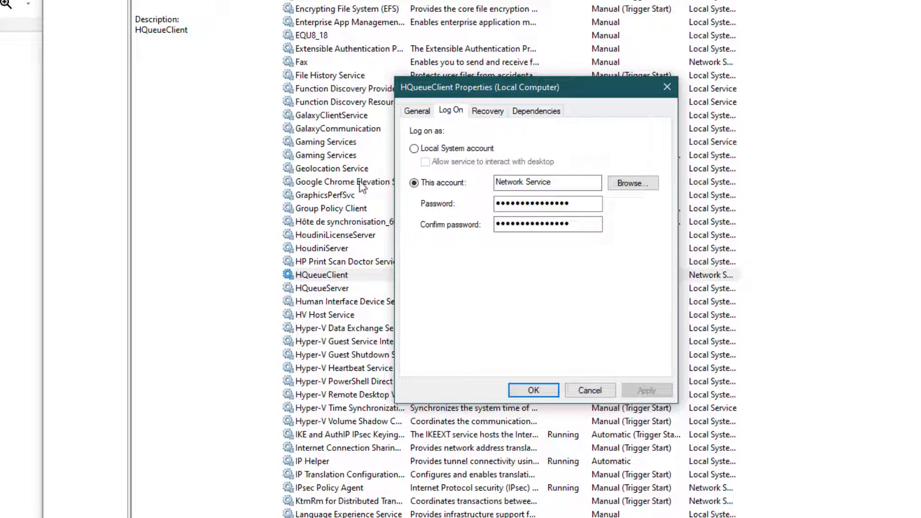
pyautogui.click(639, 187)
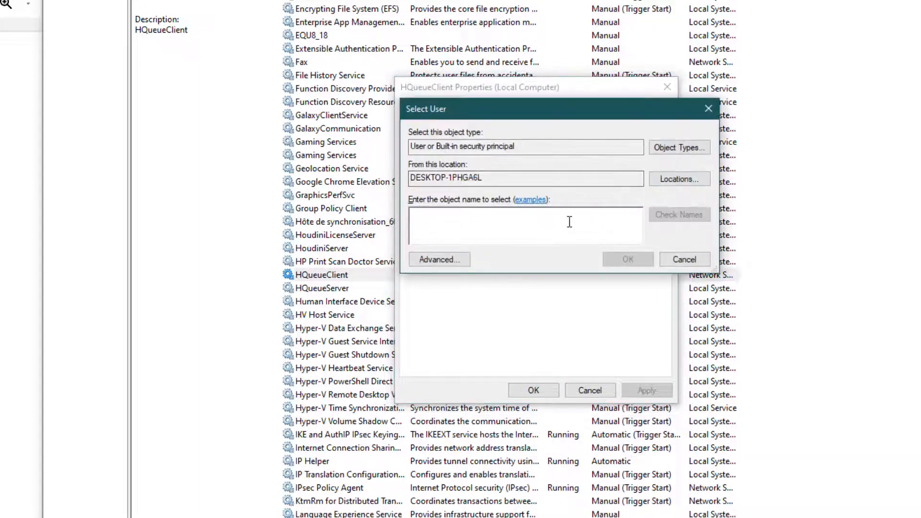
pyautogui.write('cyril')
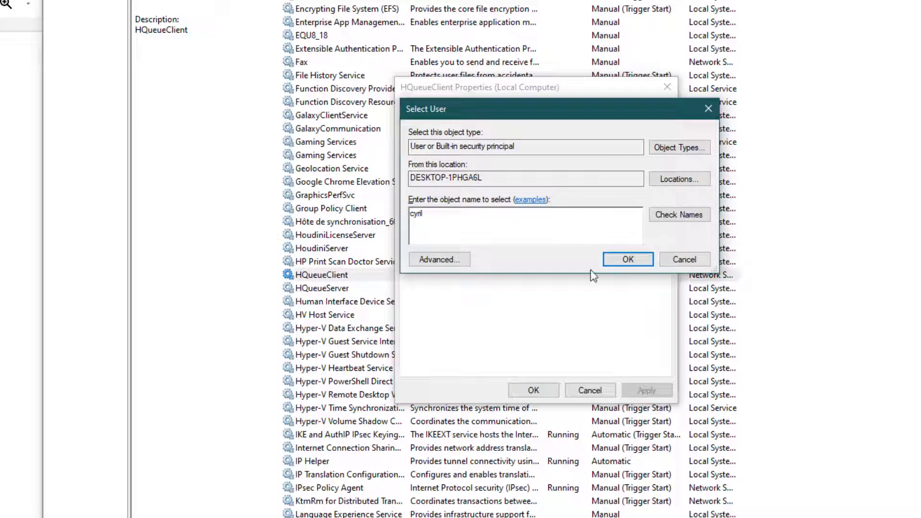
pyautogui.click(687, 216)
pyautogui.click(628, 259)
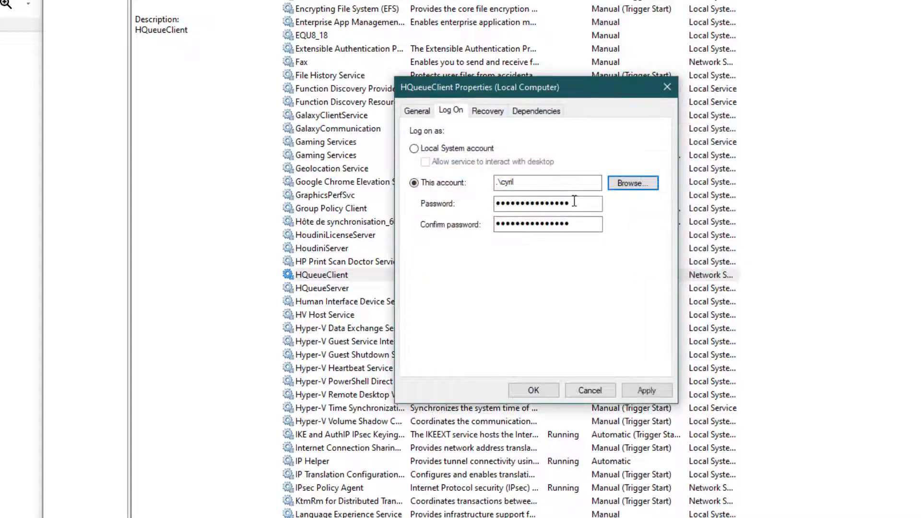
pyautogui.doubleClick(578, 204)
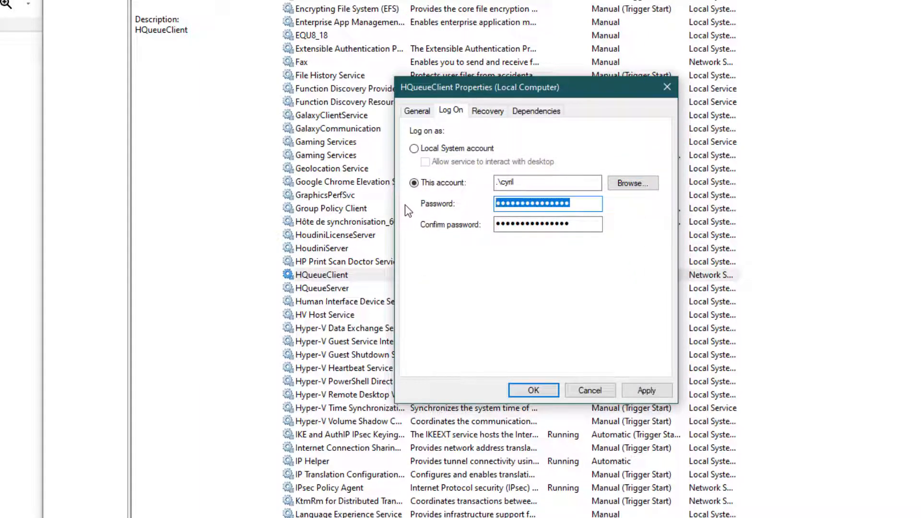
pyautogui.write('******')
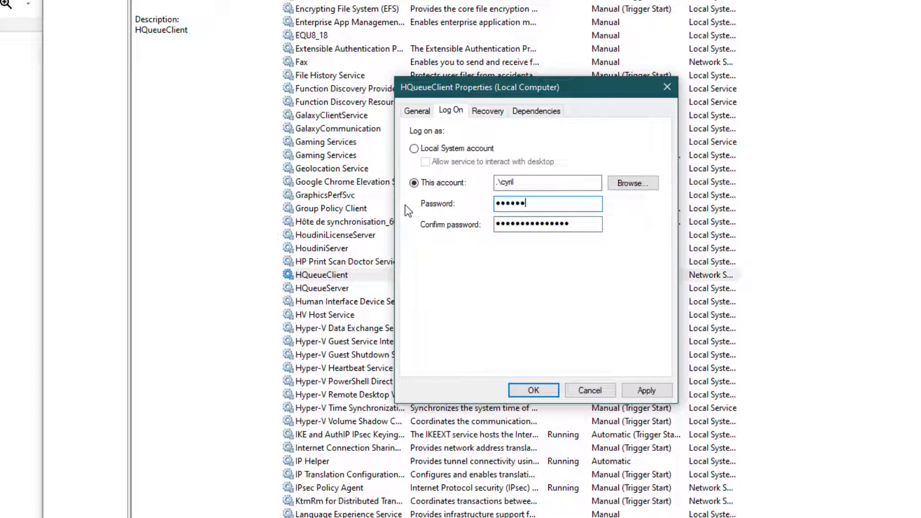
pyautogui.write('********')
pyautogui.press('Tab')
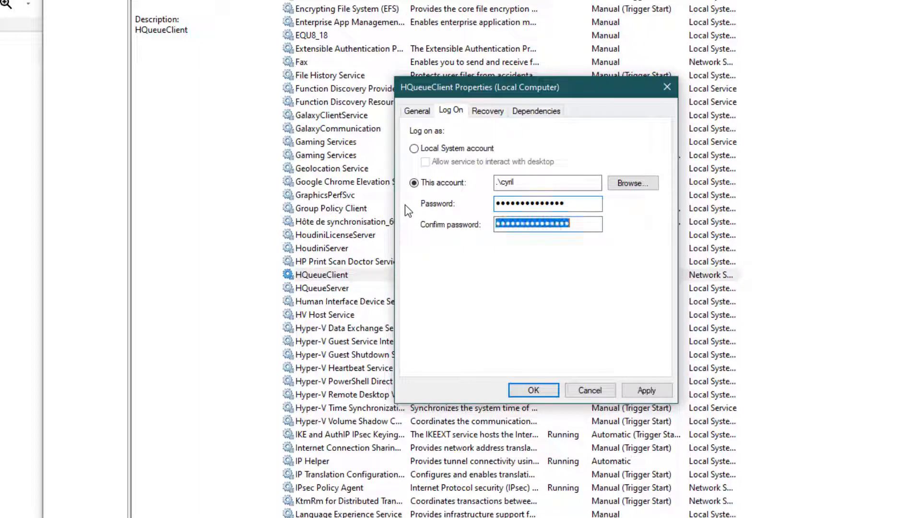
pyautogui.write('*******')
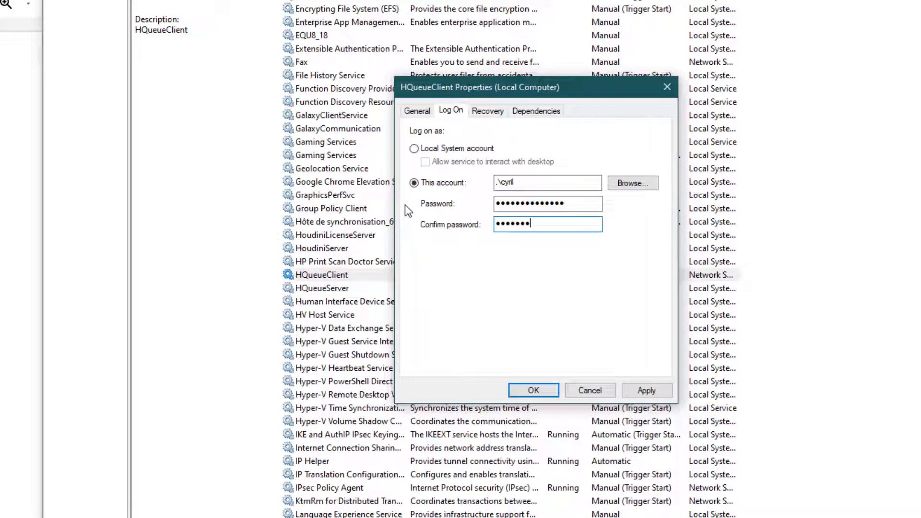
pyautogui.write('*******')
pyautogui.click(534, 390)
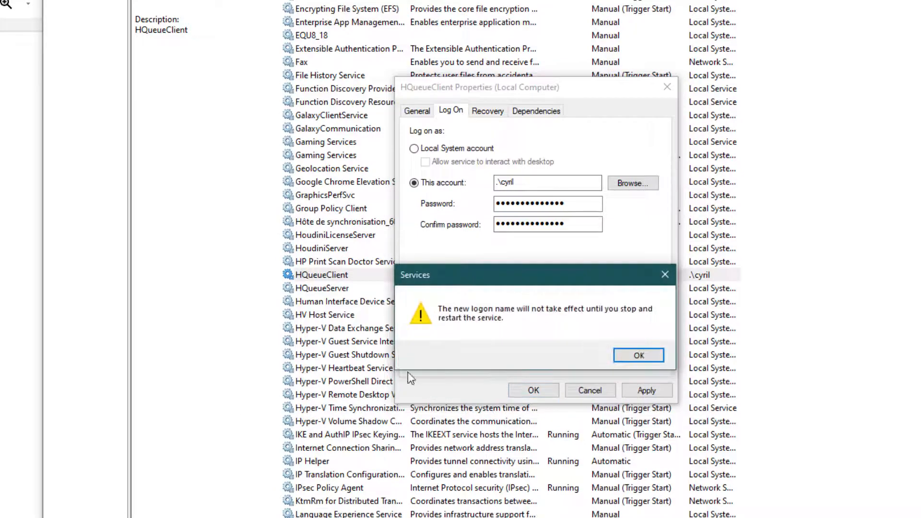
pyautogui.click(638, 355)
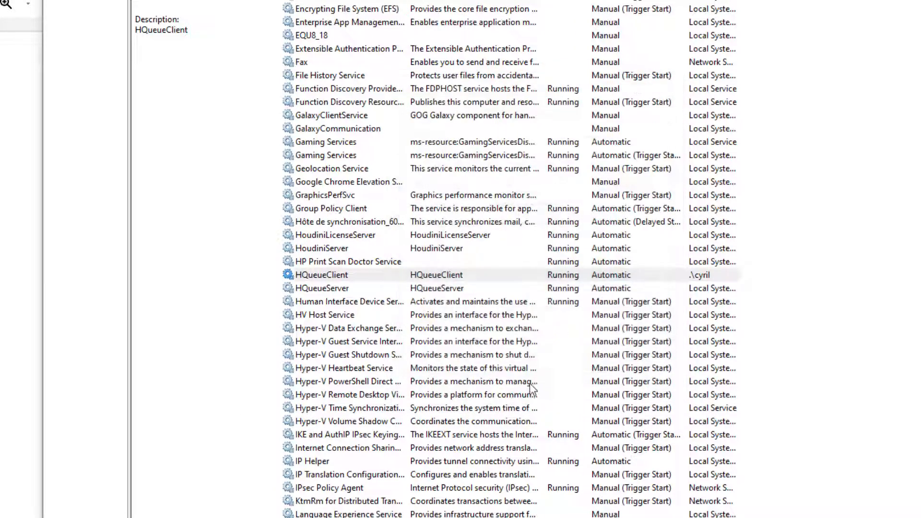
# Step: Restart the HQueueClient service
pyautogui.click(288, 277)
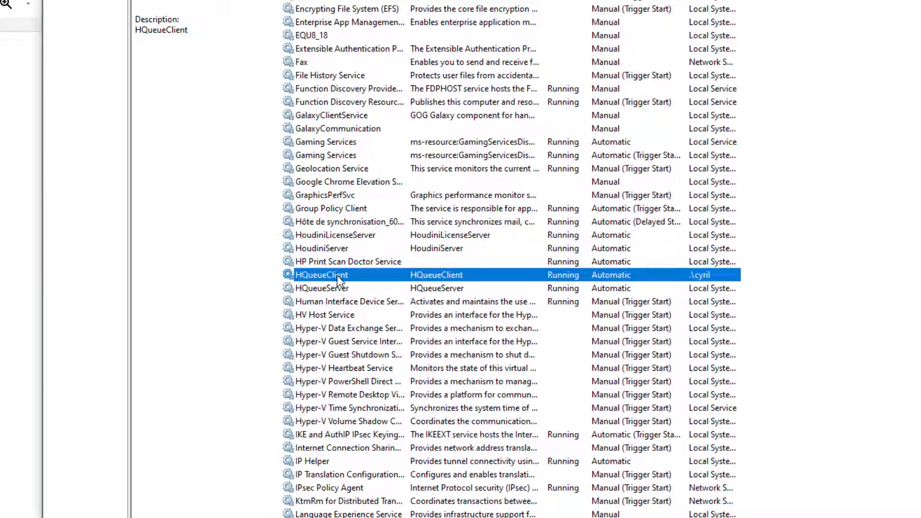
pyautogui.rightClick(337, 277)
pyautogui.click(390, 341)
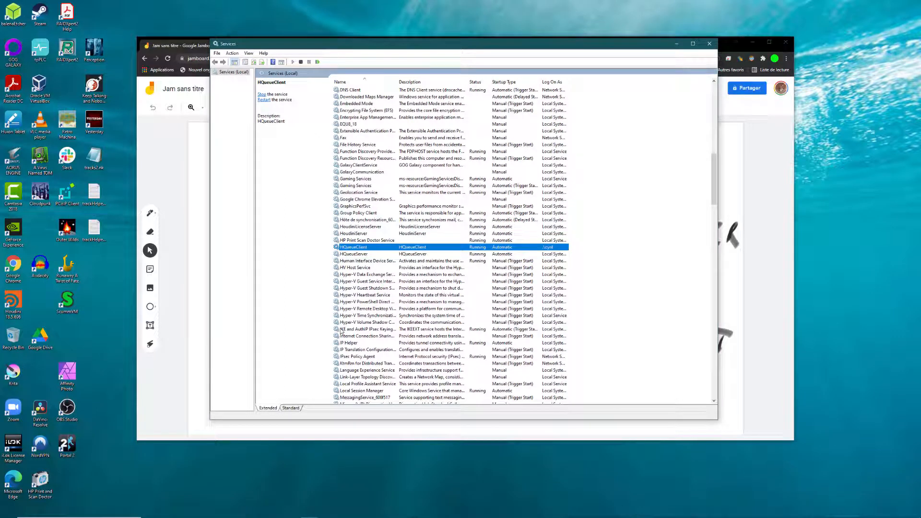
# Step: Minimize the Services window and start a new blank Chrome tab
pyautogui.click(360, 256)
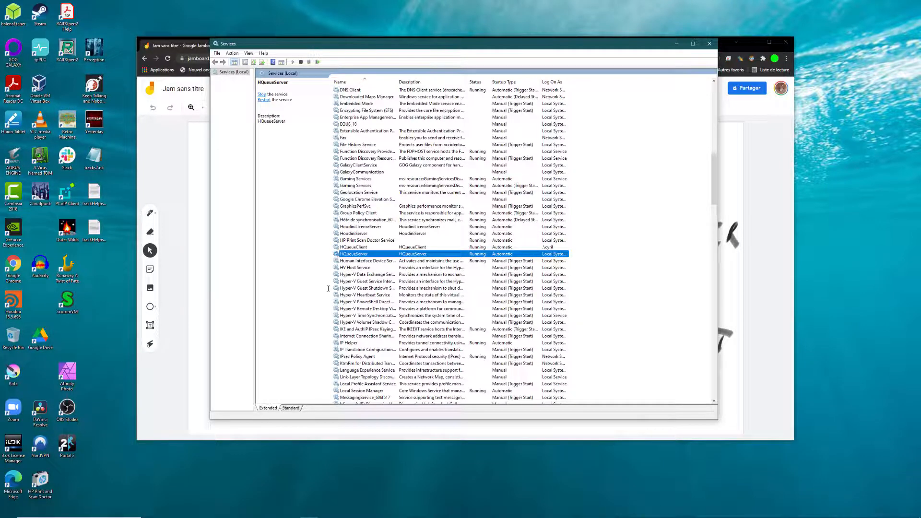
pyautogui.click(676, 43)
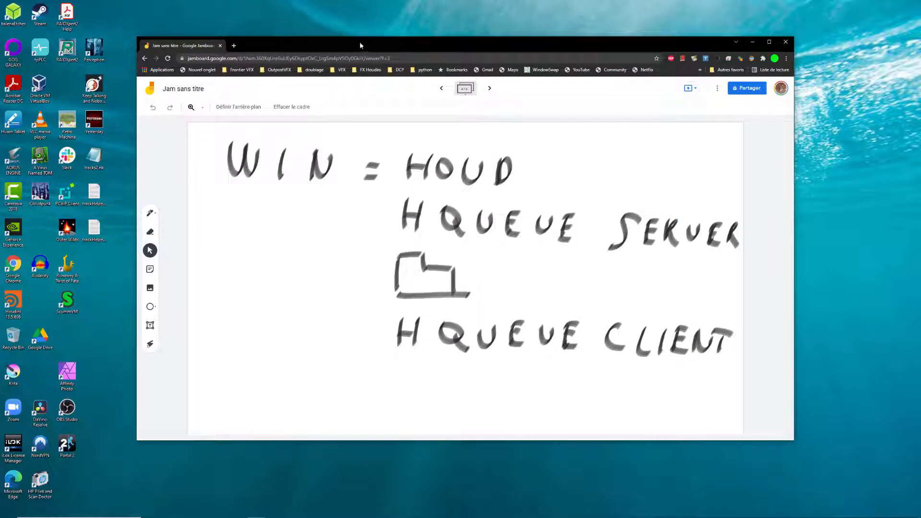
pyautogui.click(234, 46)
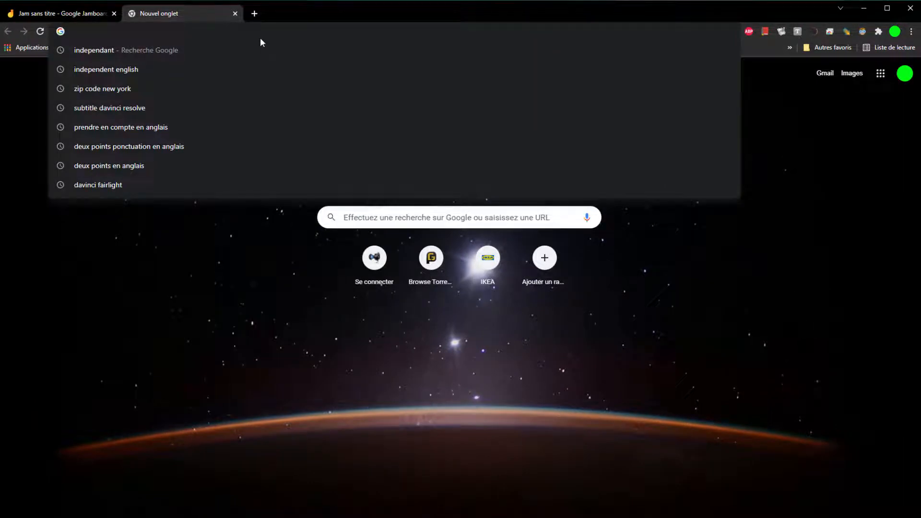
# Step: Load HQueue at localhost:5000 and view the DESKTOP-1PHGA6L client's details
pyautogui.write('localho')
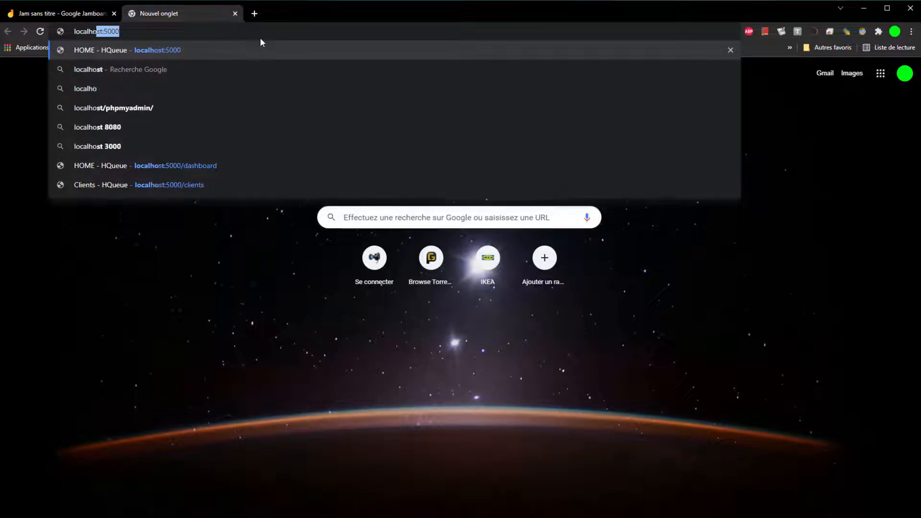
pyautogui.write('st')
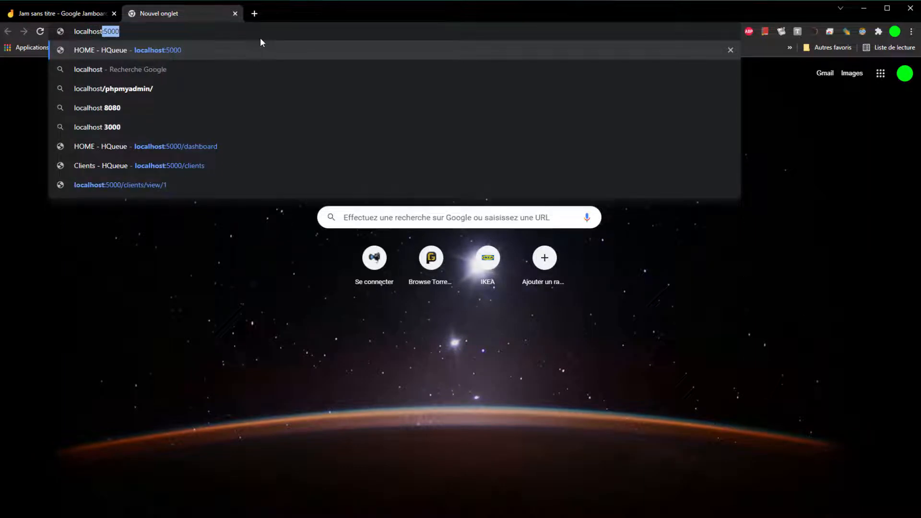
pyautogui.write(':')
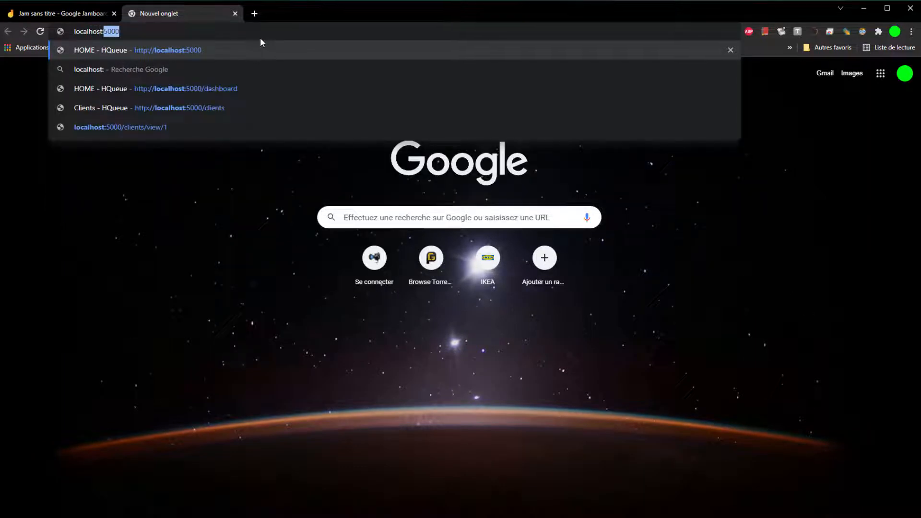
pyautogui.write('500')
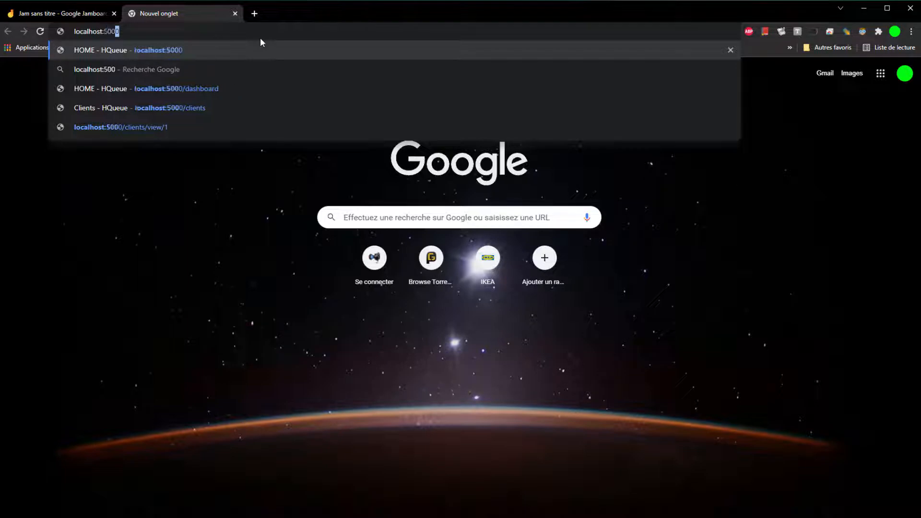
pyautogui.write('0')
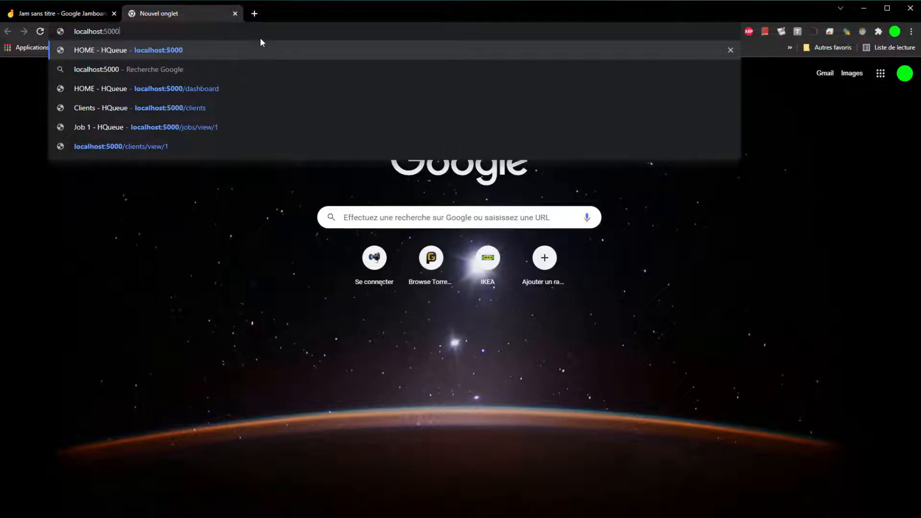
pyautogui.press('Return')
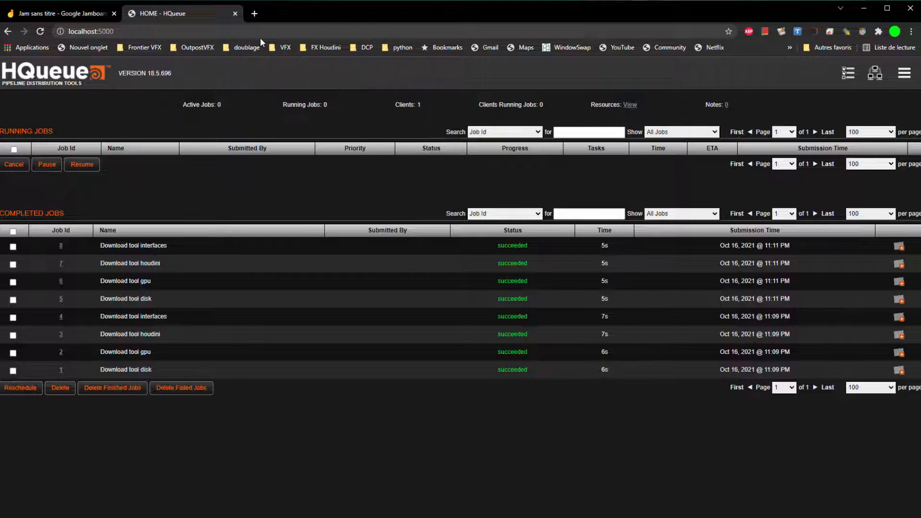
pyautogui.click(875, 76)
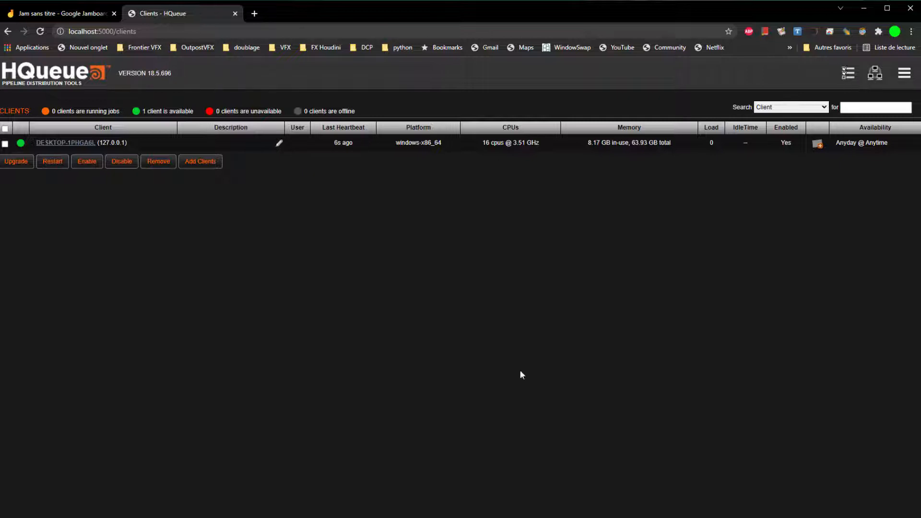
pyautogui.click(68, 142)
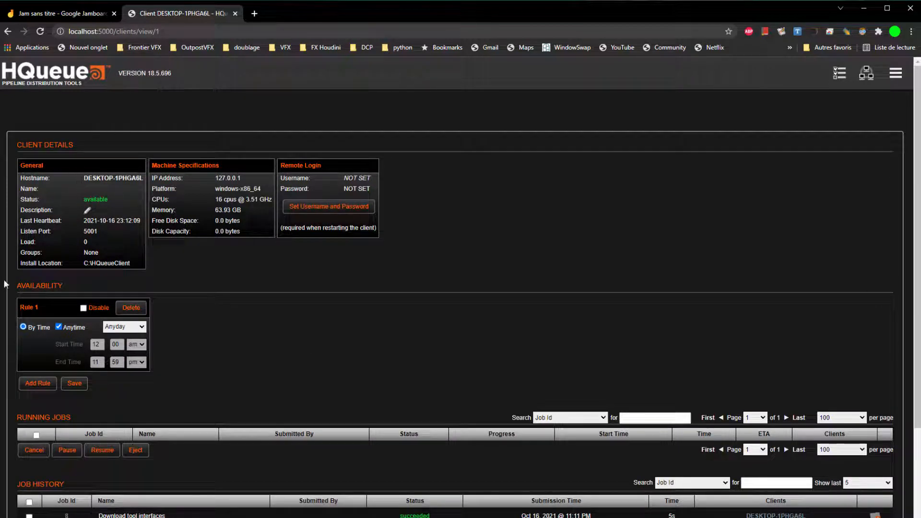
# Step: Save the client description 'master composite', then bring up File Explorer with Win+E
pyautogui.click(87, 212)
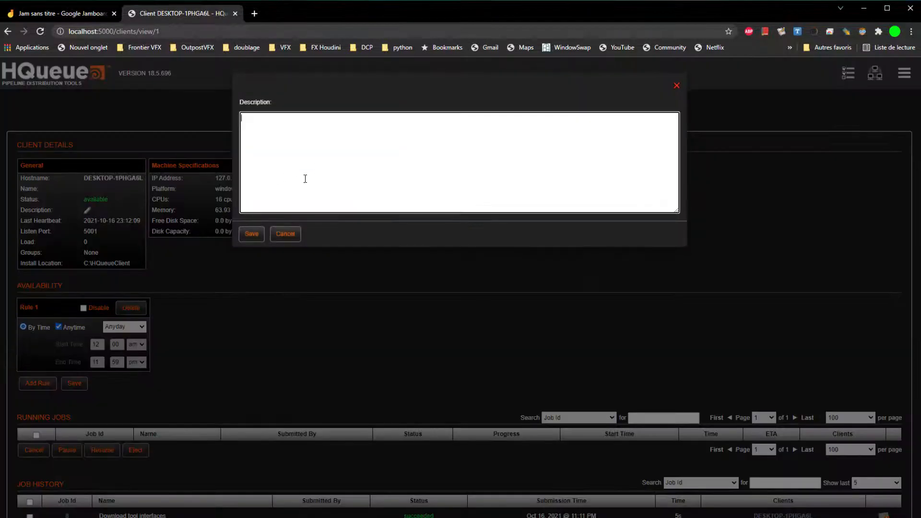
pyautogui.write('master comp')
pyautogui.write('osite')
pyautogui.click(250, 235)
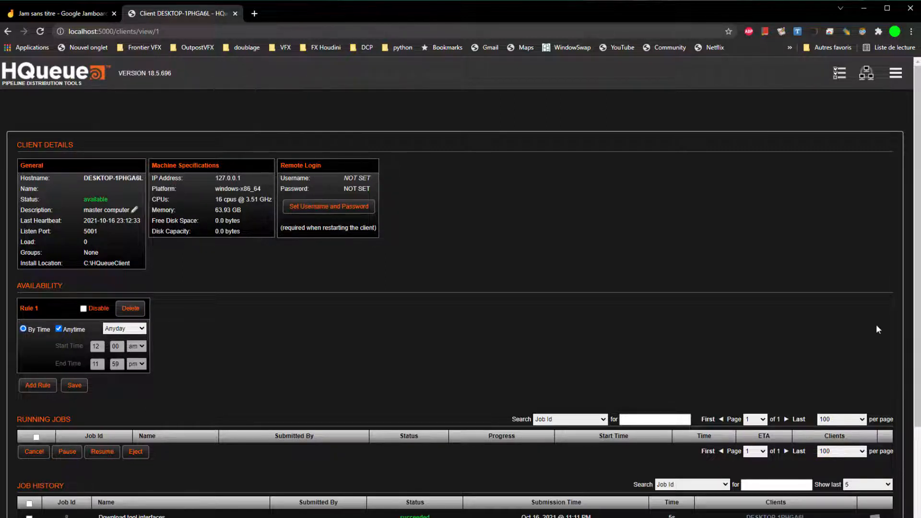
pyautogui.scroll(-4, 623, 365)
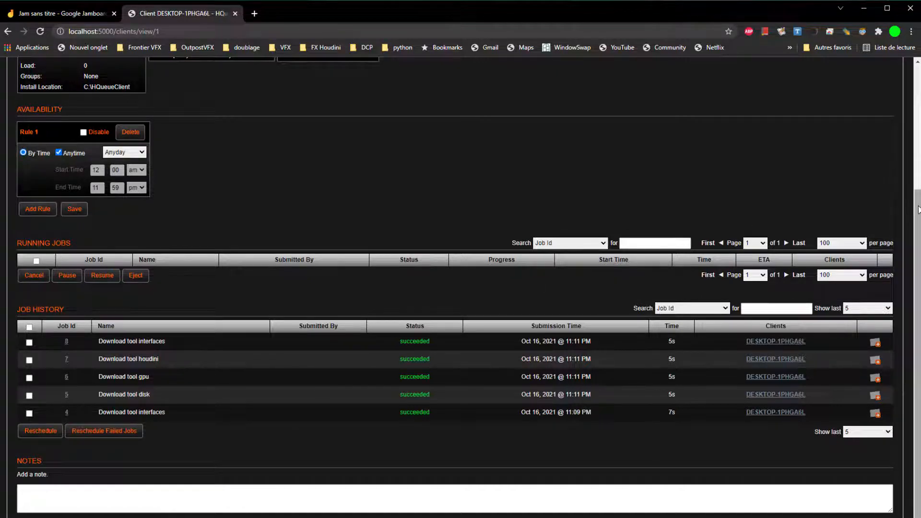
pyautogui.scroll(4, 918, 210)
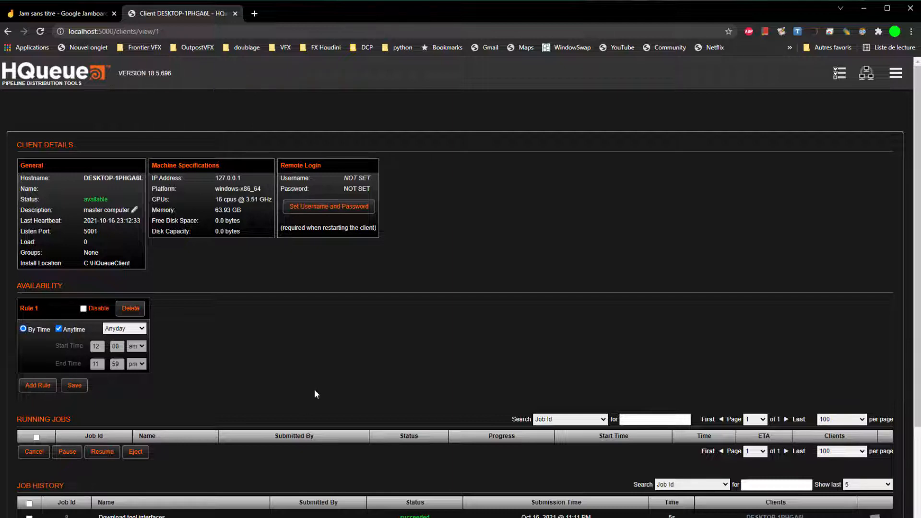
pyautogui.press('super+e')
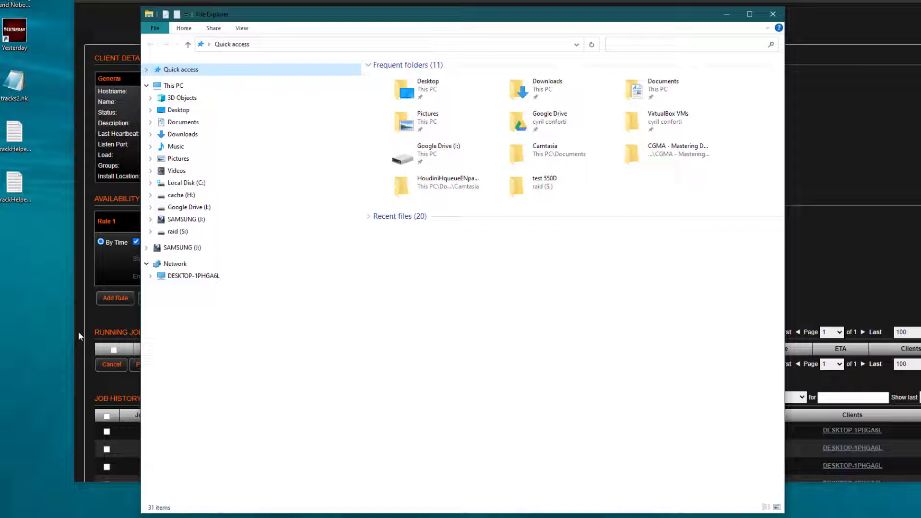
# Step: Share the raid (S:) drive under the name S and open its share permissions
pyautogui.rightClick(184, 236)
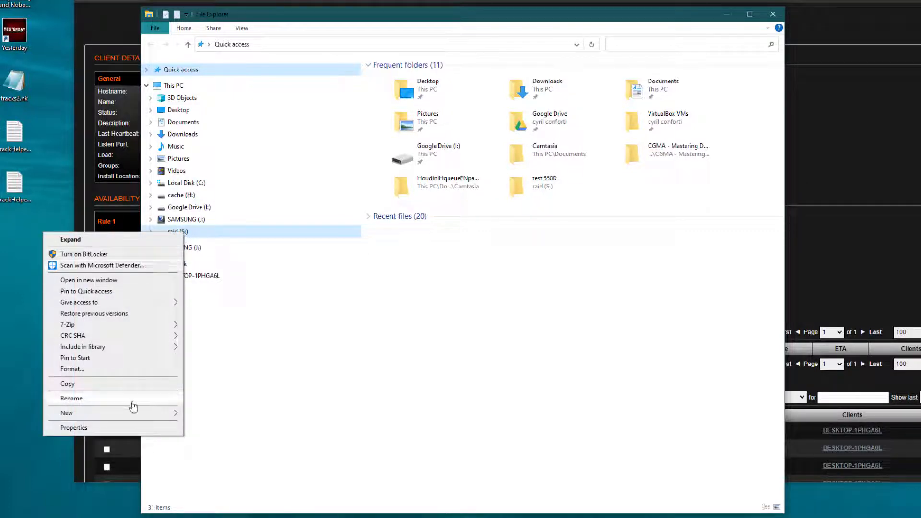
pyautogui.click(132, 430)
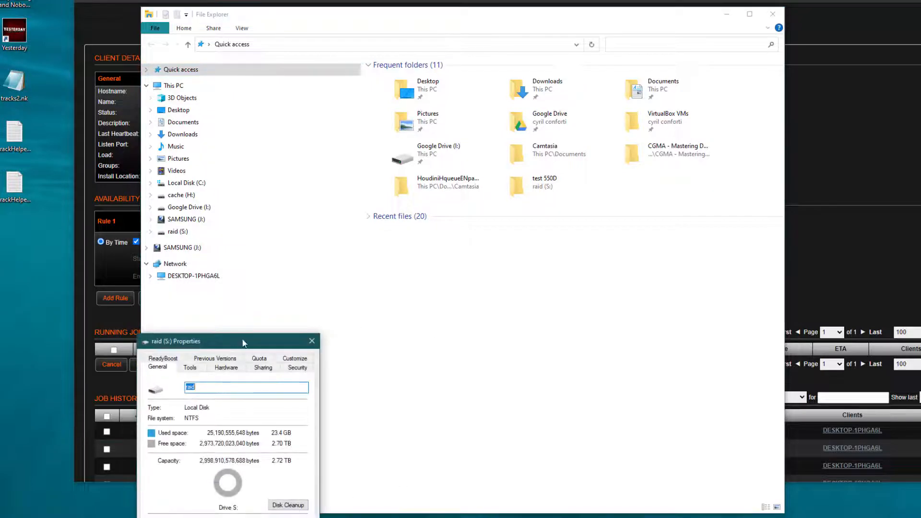
pyautogui.moveTo(238, 343); pyautogui.dragTo(499, 124)
pyautogui.click(384, 272)
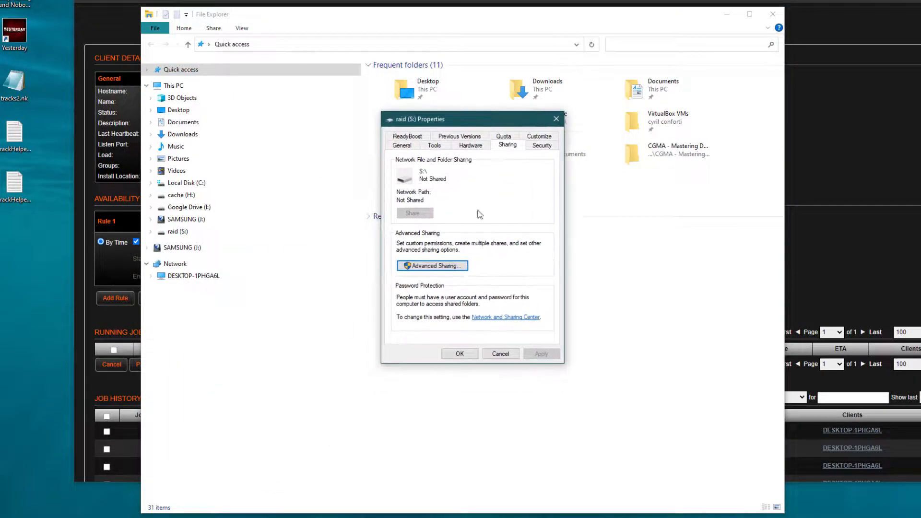
pyautogui.click(453, 267)
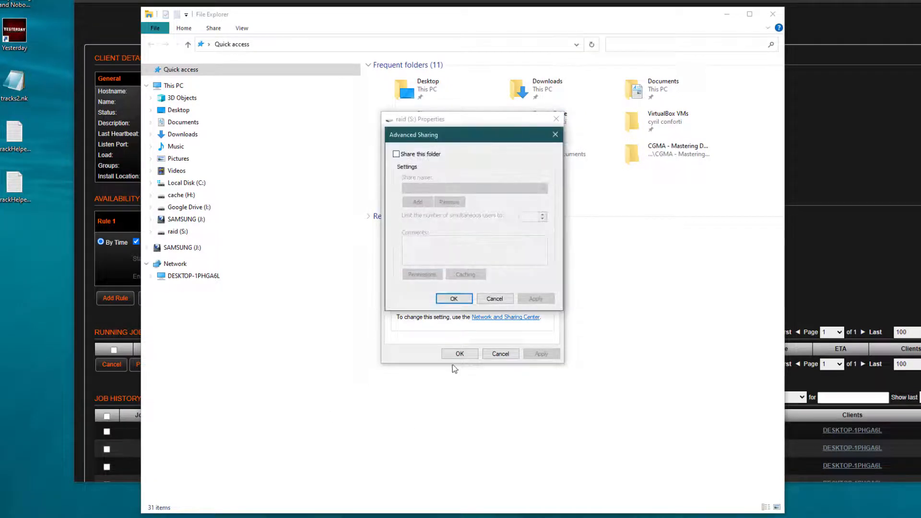
pyautogui.click(398, 154)
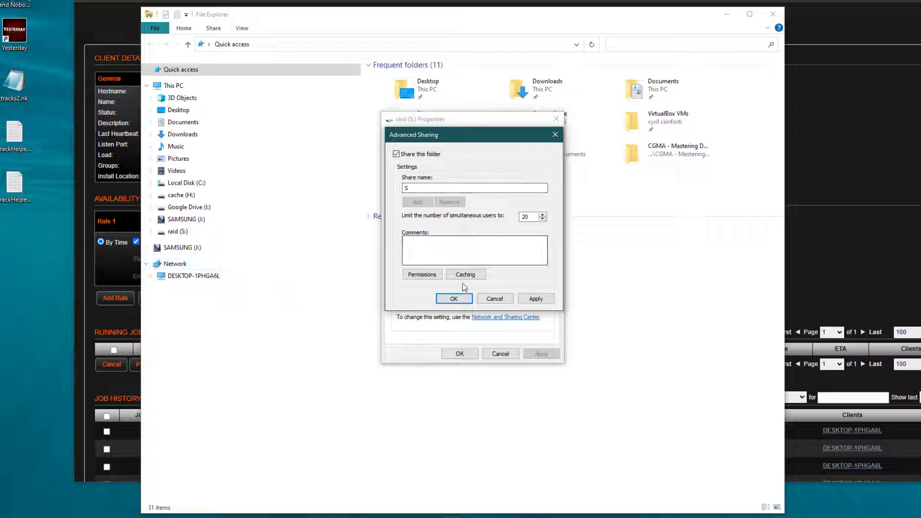
pyautogui.click(423, 274)
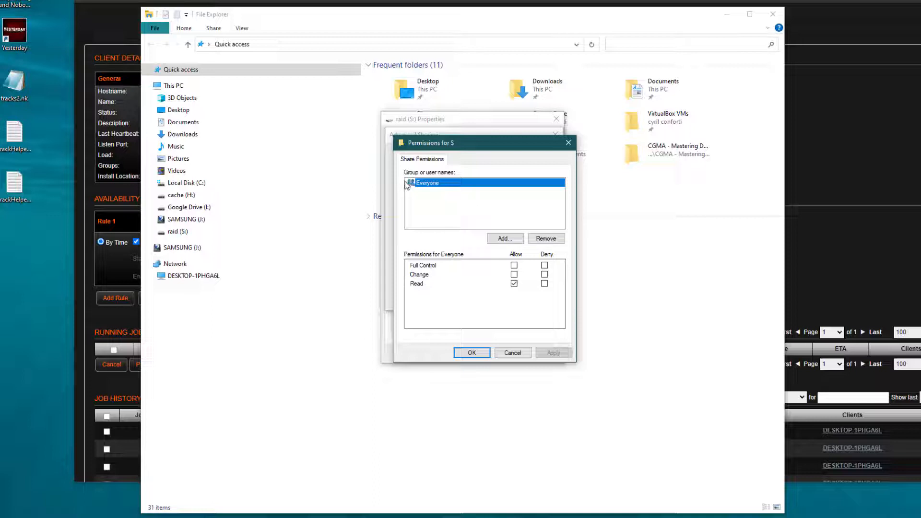
# Step: Give Everyone Full Control and add the computer's Users group to the share permissions
pyautogui.click(514, 265)
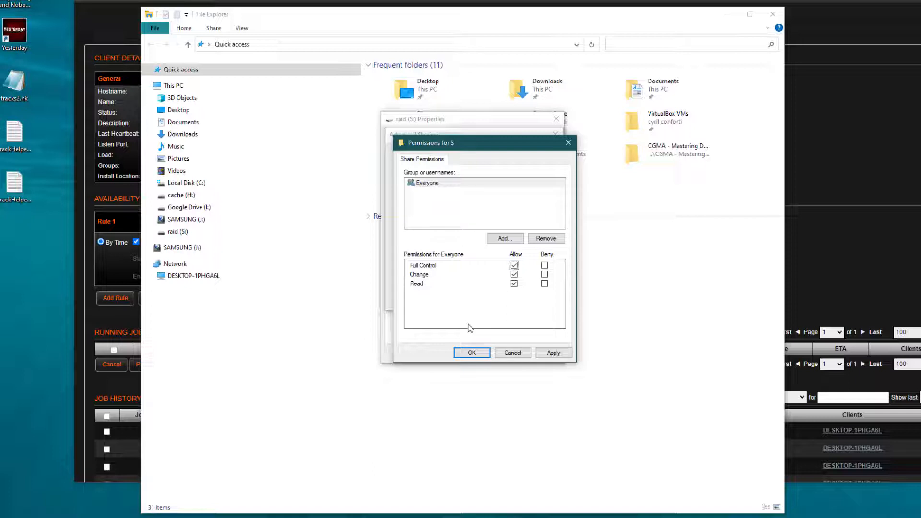
pyautogui.click(507, 239)
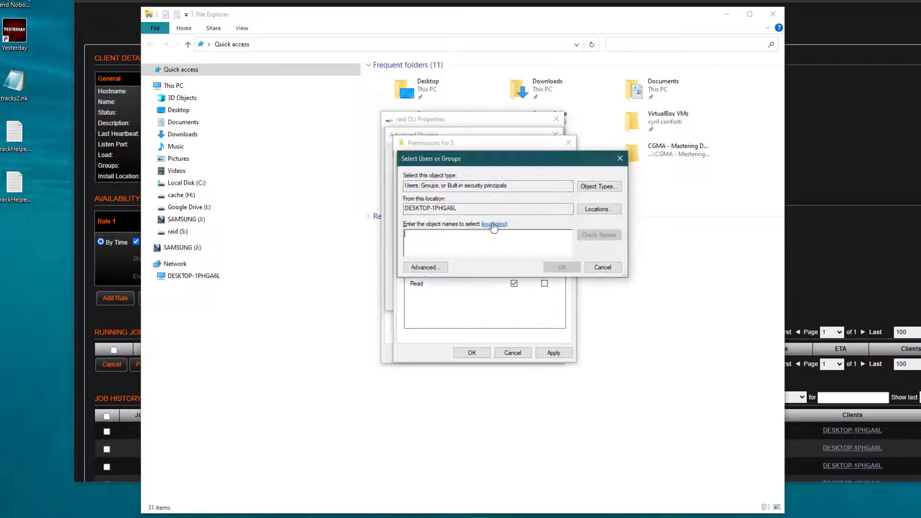
pyautogui.write('user')
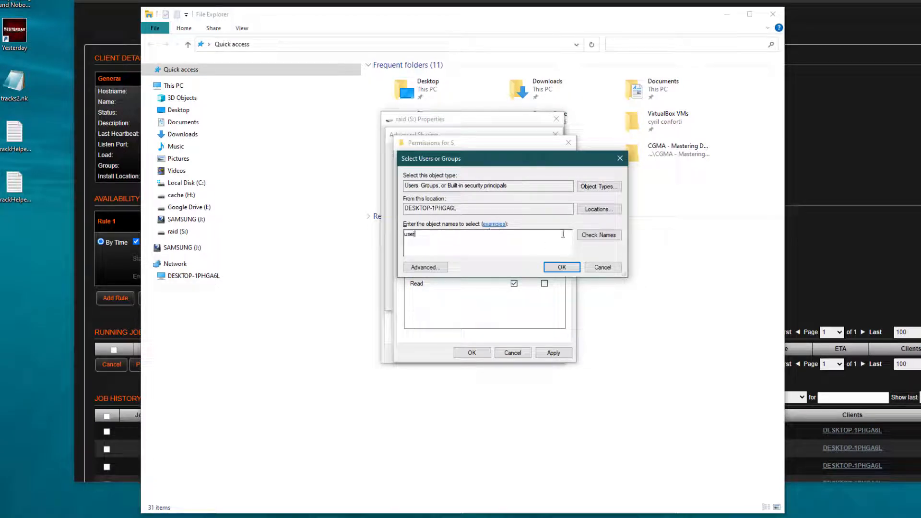
pyautogui.click(600, 234)
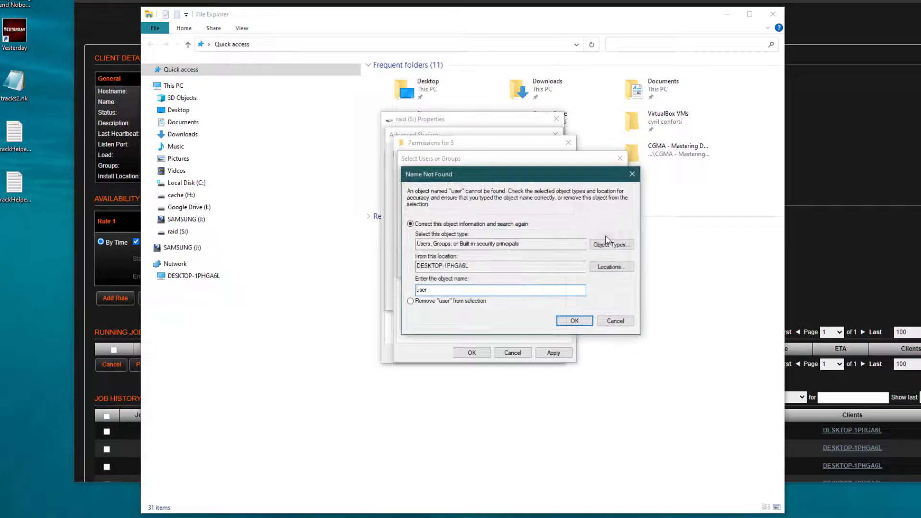
pyautogui.click(439, 291)
pyautogui.write('s')
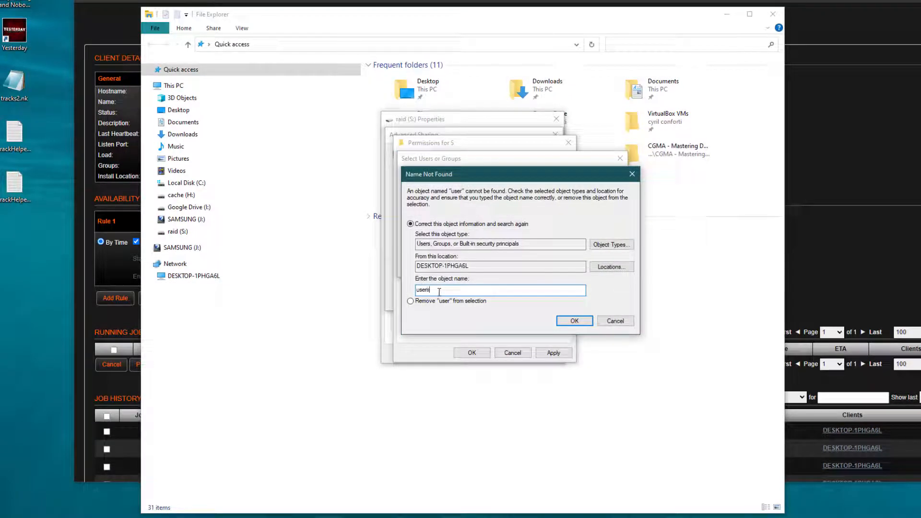
pyautogui.click(579, 321)
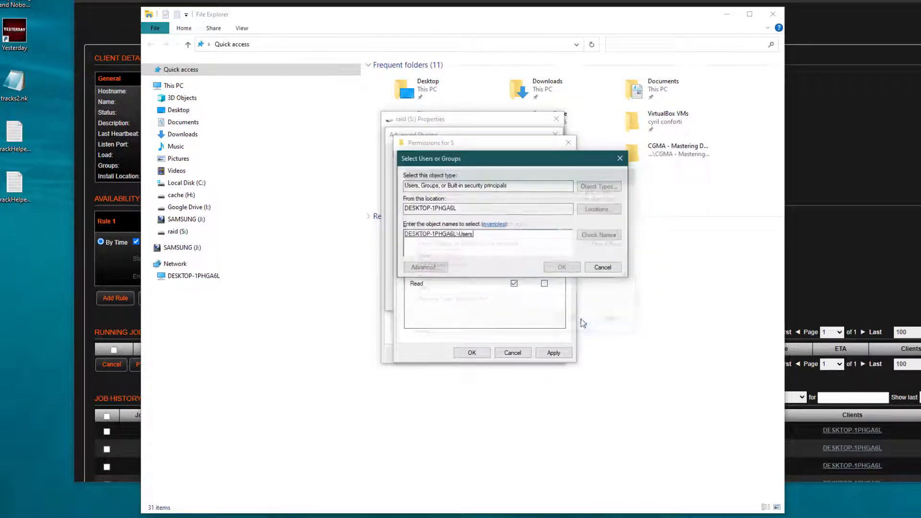
pyautogui.click(567, 268)
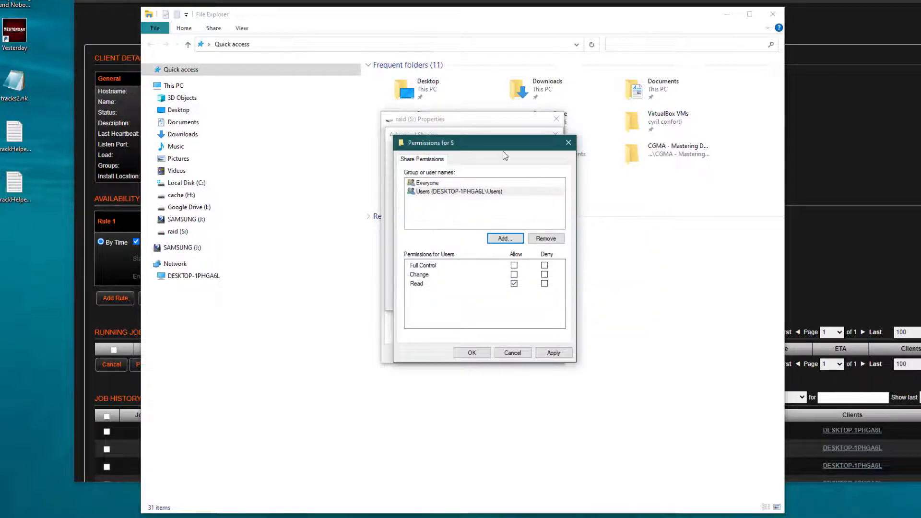
# Step: Allow Full Control for Users and confirm the Permissions, Advanced Sharing and Properties dialogs
pyautogui.click(454, 192)
pyautogui.click(514, 265)
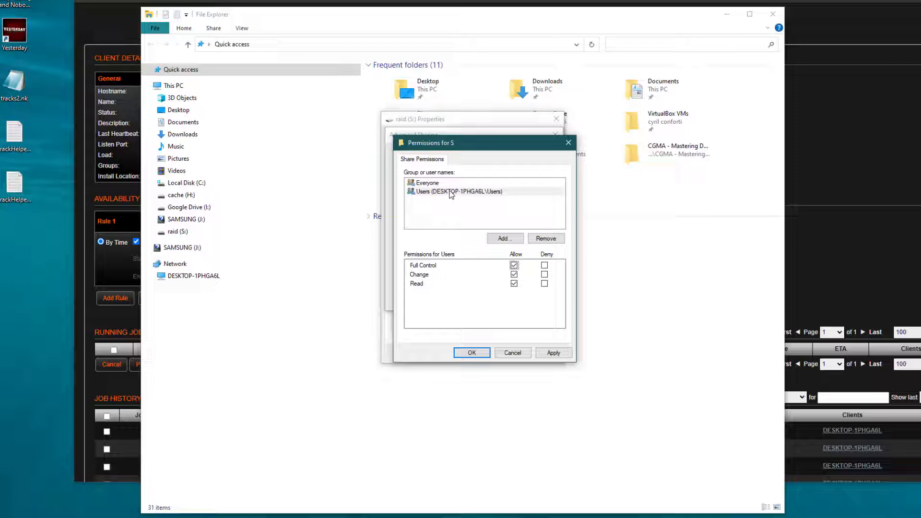
pyautogui.click(471, 353)
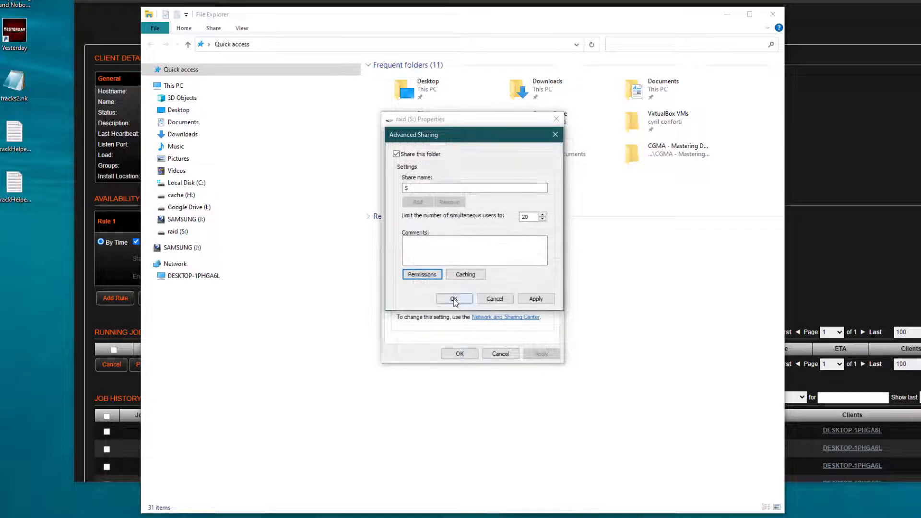
pyautogui.click(451, 300)
pyautogui.click(461, 355)
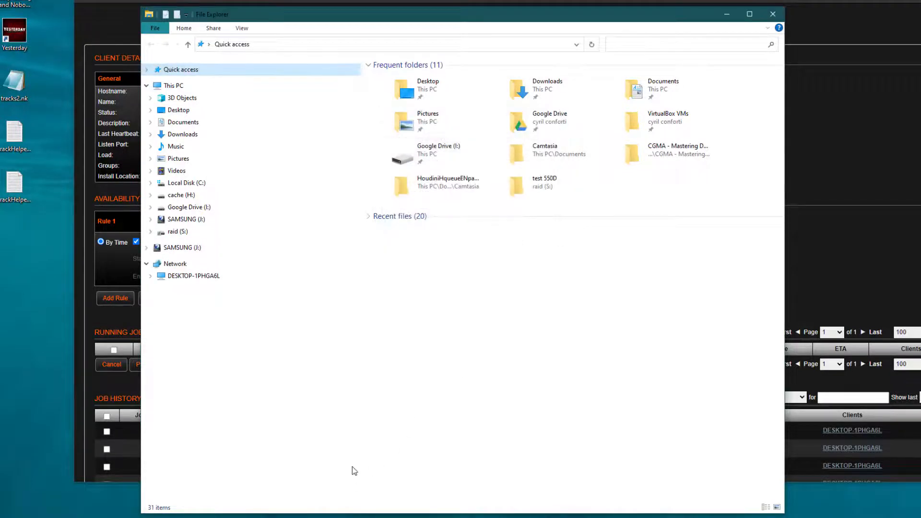
# Step: Open C:\HQueueServer\hqserver.ini via This PC and Local Disk (C:)
pyautogui.click(180, 89)
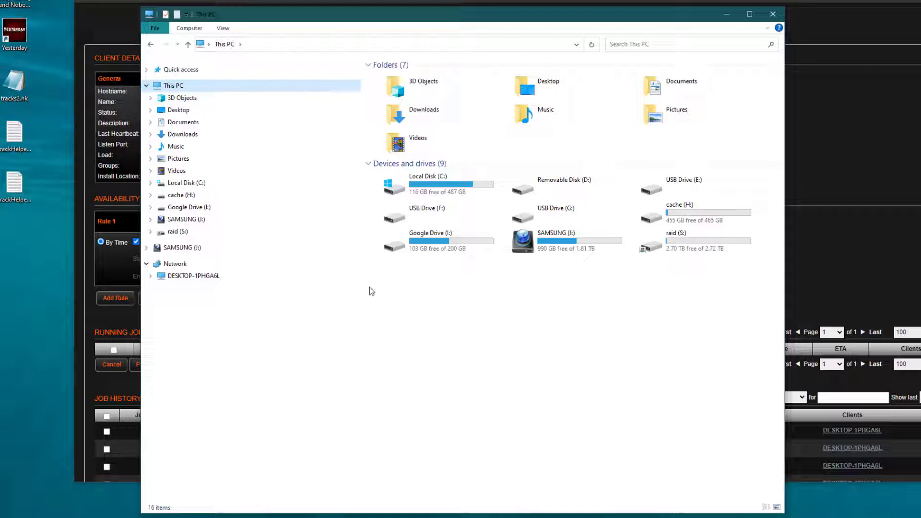
pyautogui.click(222, 183)
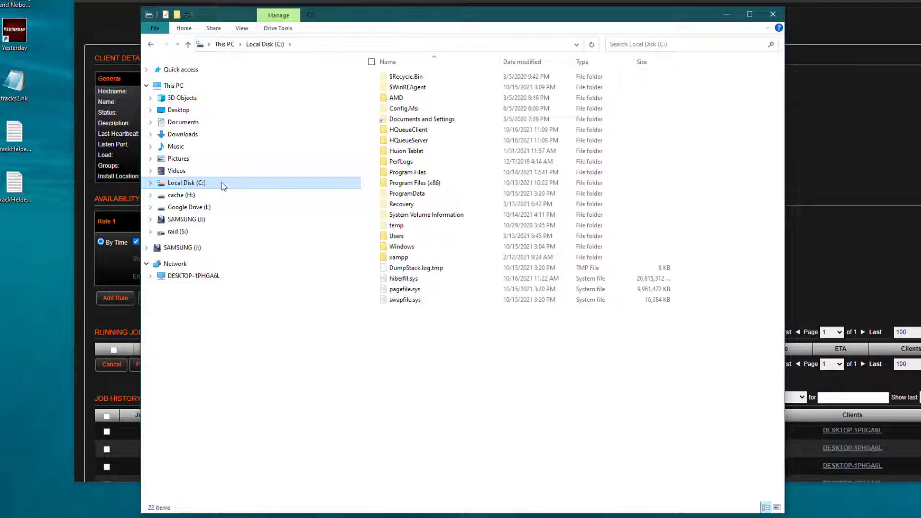
pyautogui.doubleClick(416, 140)
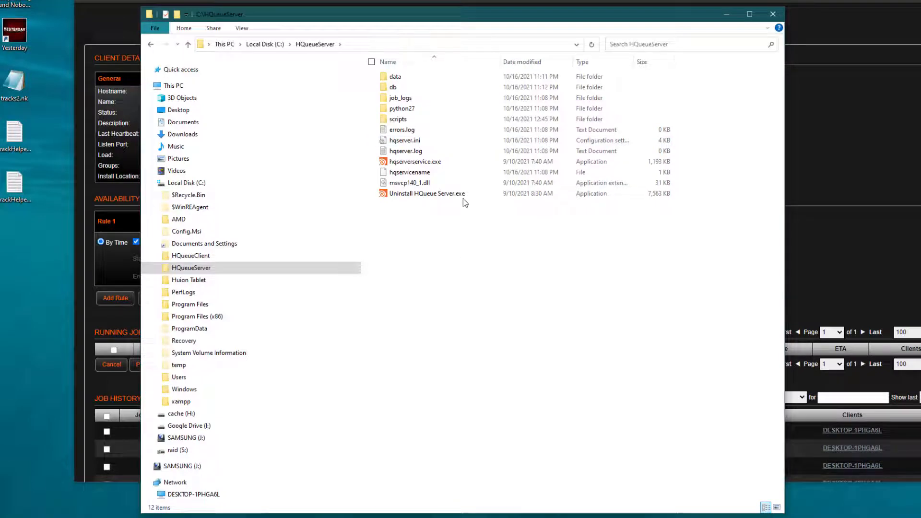
pyautogui.doubleClick(412, 145)
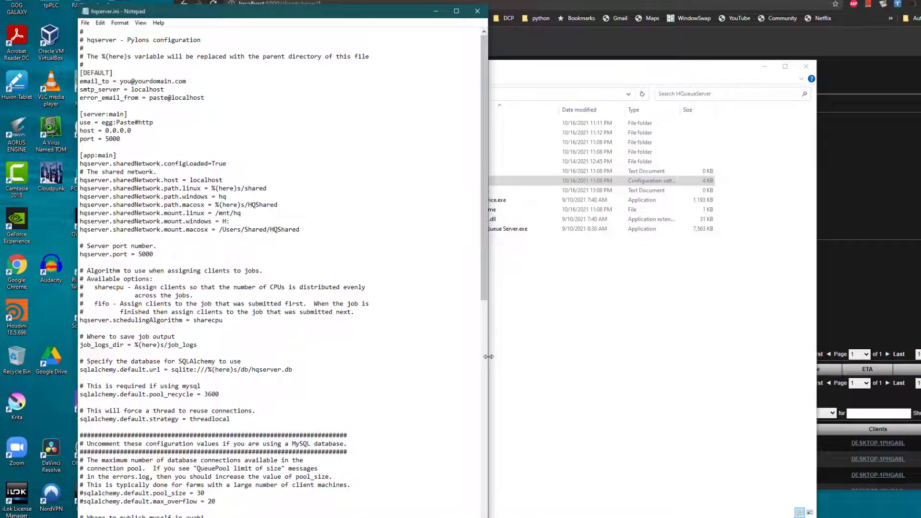
# Step: Review the e-mail and sharedNetwork lines in hqserver.ini, then close Notepad unchanged
pyautogui.moveTo(488, 361); pyautogui.dragTo(818, 377)
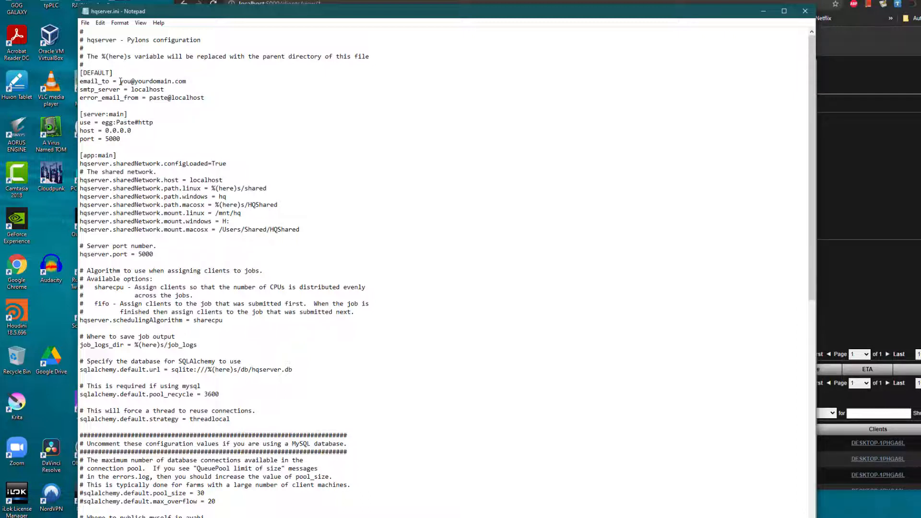
pyautogui.moveTo(121, 81); pyautogui.dragTo(210, 92)
pyautogui.click(220, 102)
pyautogui.moveTo(307, 230); pyautogui.dragTo(82, 179)
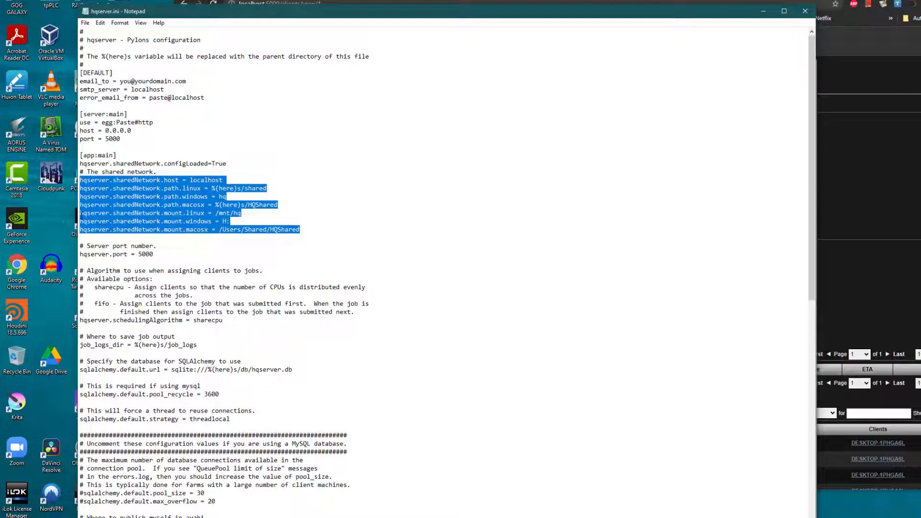
pyautogui.click(240, 180)
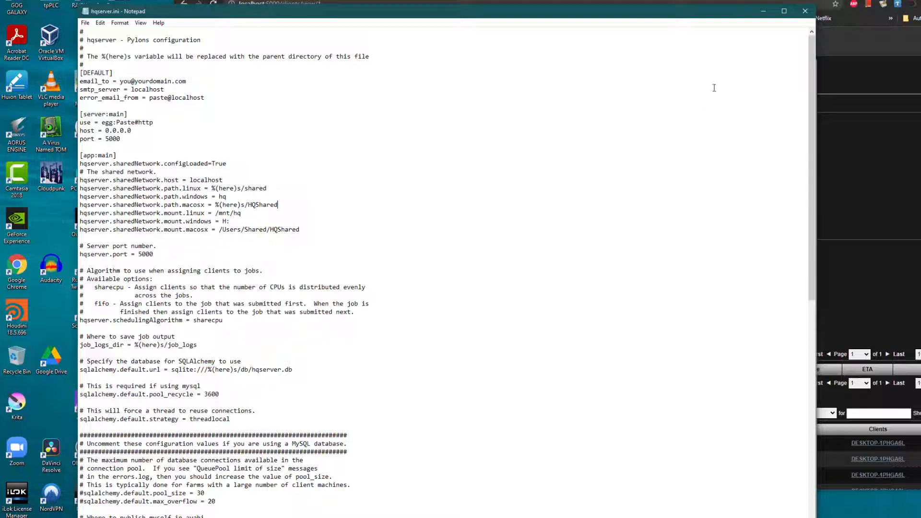
pyautogui.click(805, 11)
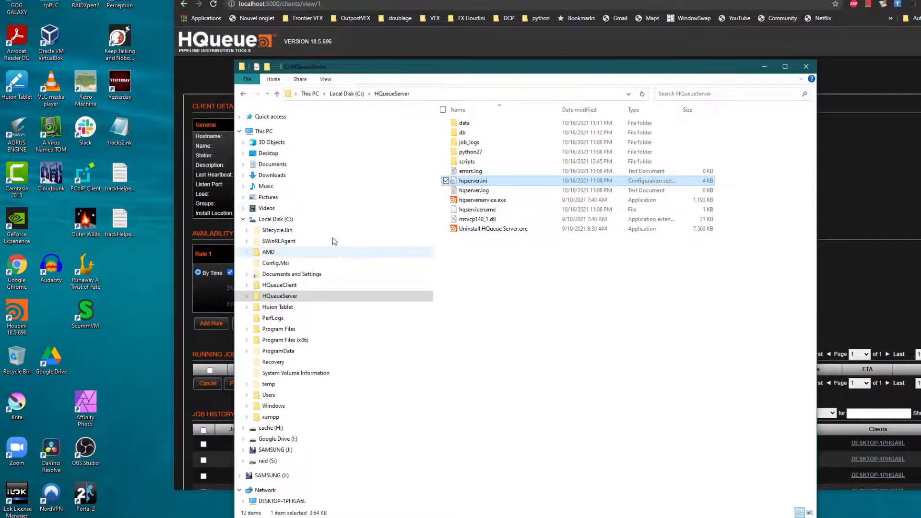
# Step: Open hqnode.ini from the HQueueClient folder in Notepad
pyautogui.click(279, 286)
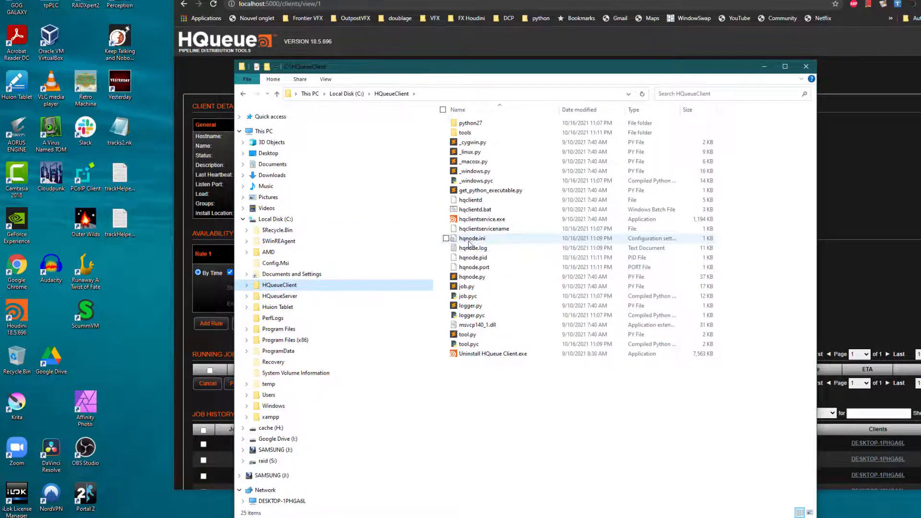
pyautogui.doubleClick(469, 240)
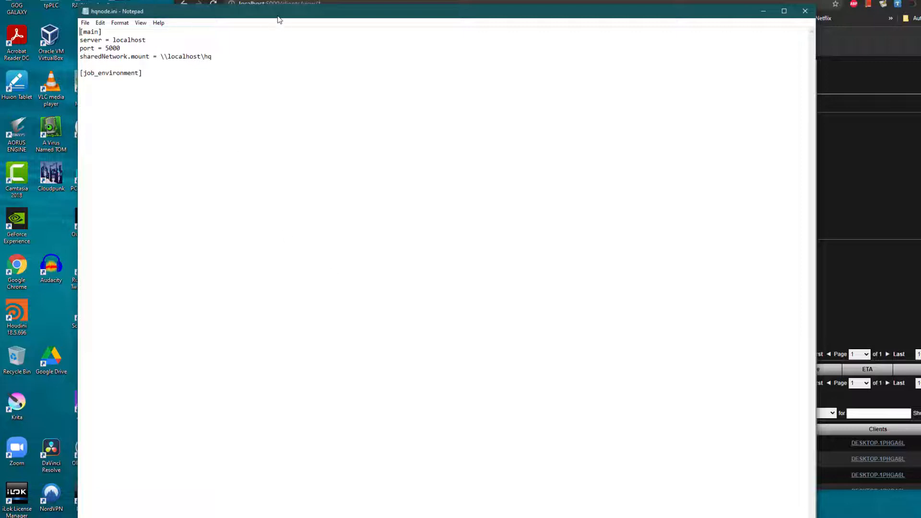
pyautogui.moveTo(277, 14); pyautogui.dragTo(483, 4)
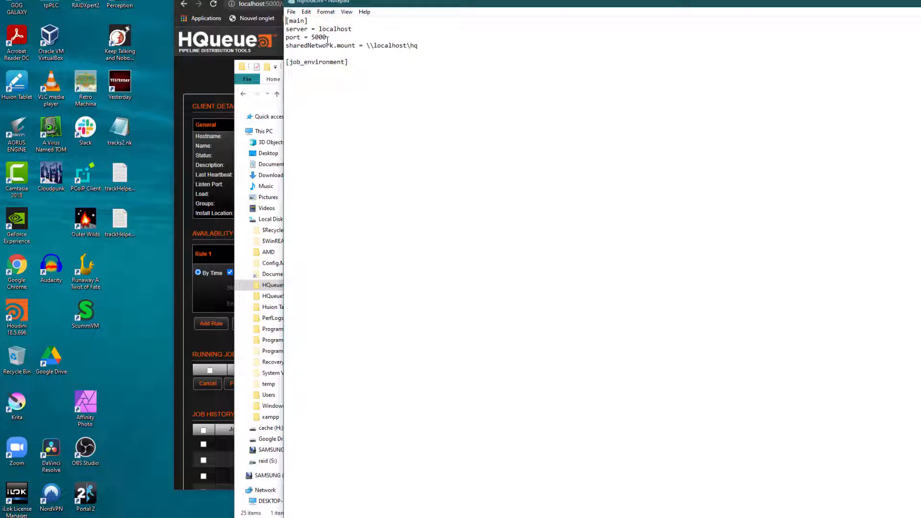
# Step: Delete the sharedNetwork.mount line, save and close hqnode.ini and the HQueueClient window
pyautogui.moveTo(425, 47); pyautogui.dragTo(285, 46)
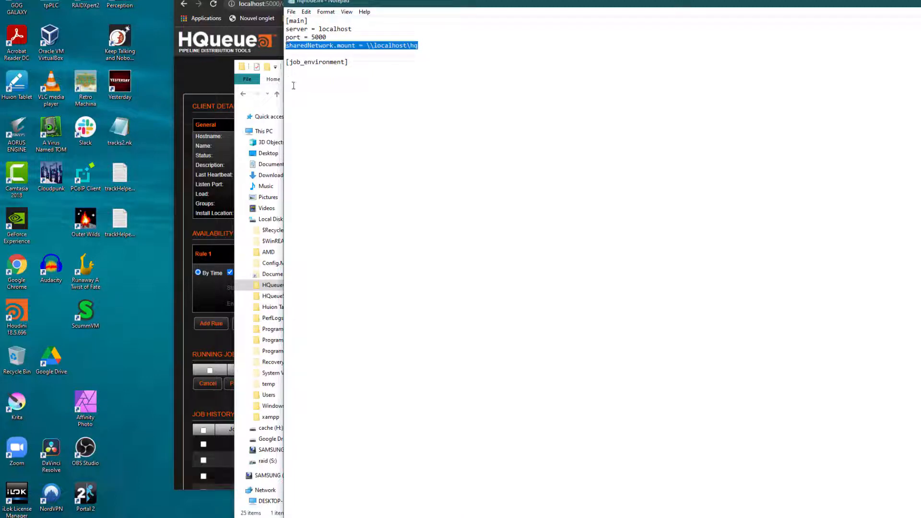
pyautogui.press('Delete')
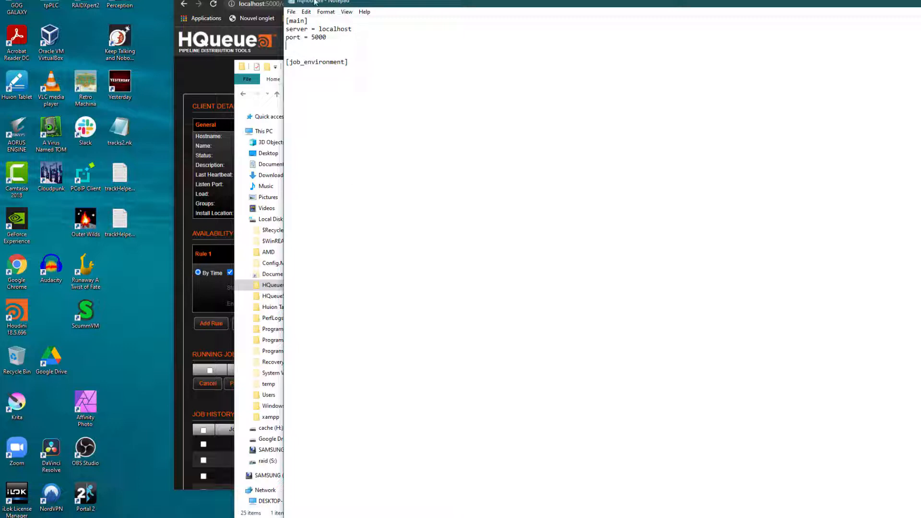
pyautogui.moveTo(320, 29); pyautogui.dragTo(352, 29)
pyautogui.hotkey('alt', 'F4')
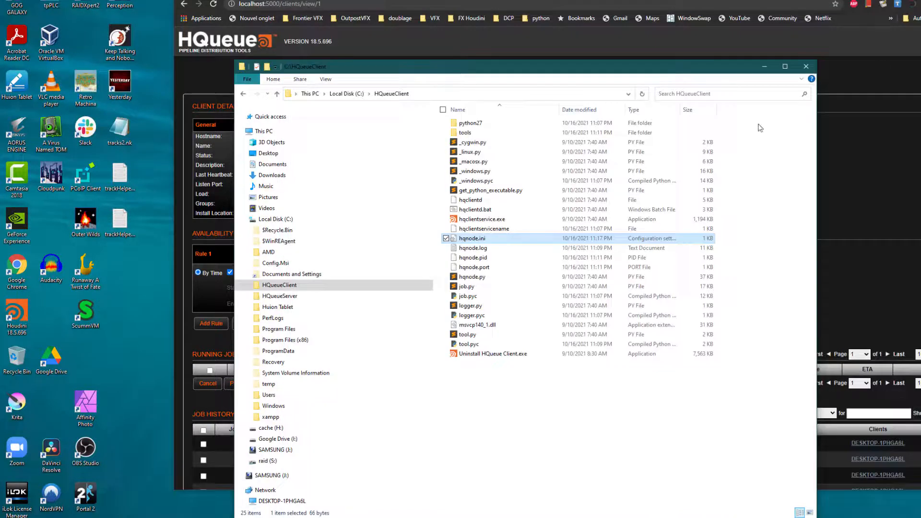
pyautogui.click(807, 70)
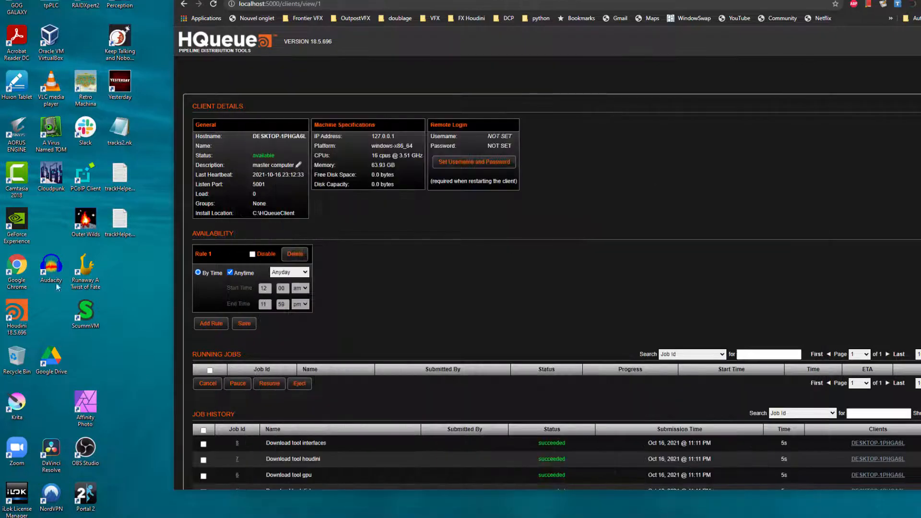
# Step: Launch Houdini and choose SideFX as the license server in the License Administrator
pyautogui.doubleClick(17, 329)
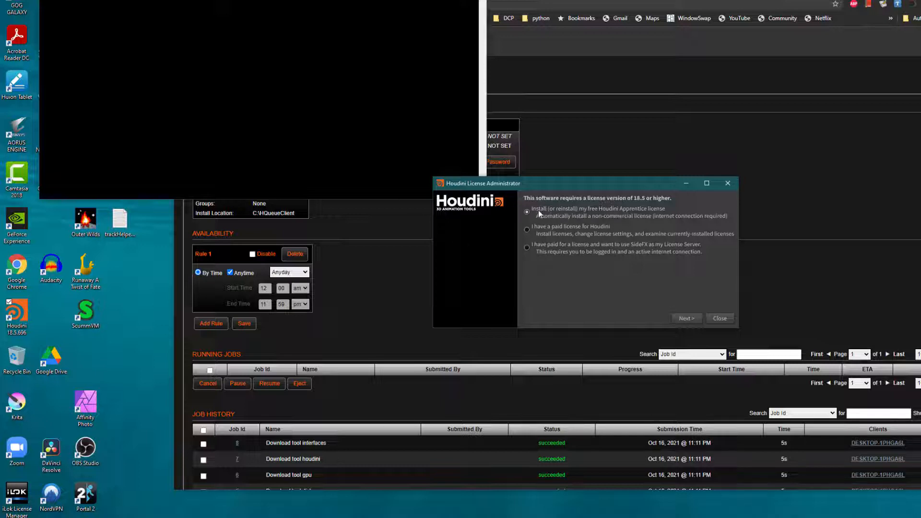
pyautogui.click(528, 247)
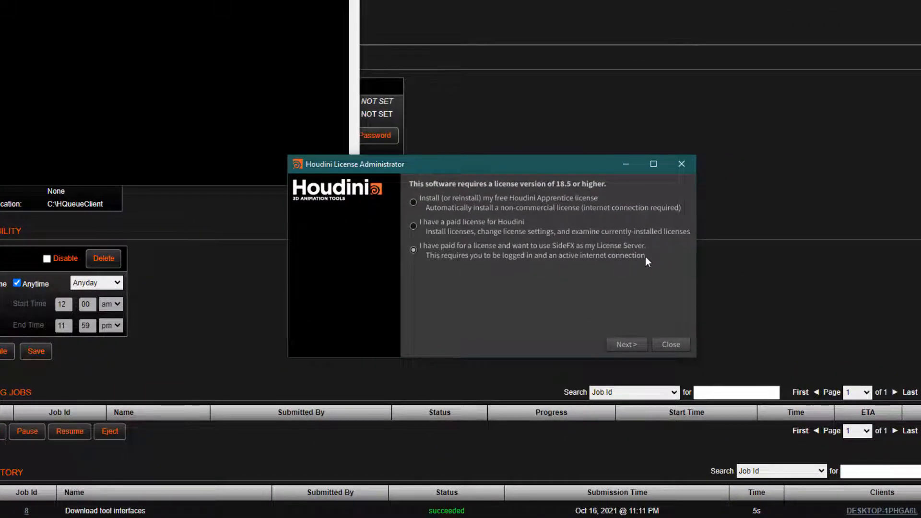
pyautogui.click(624, 344)
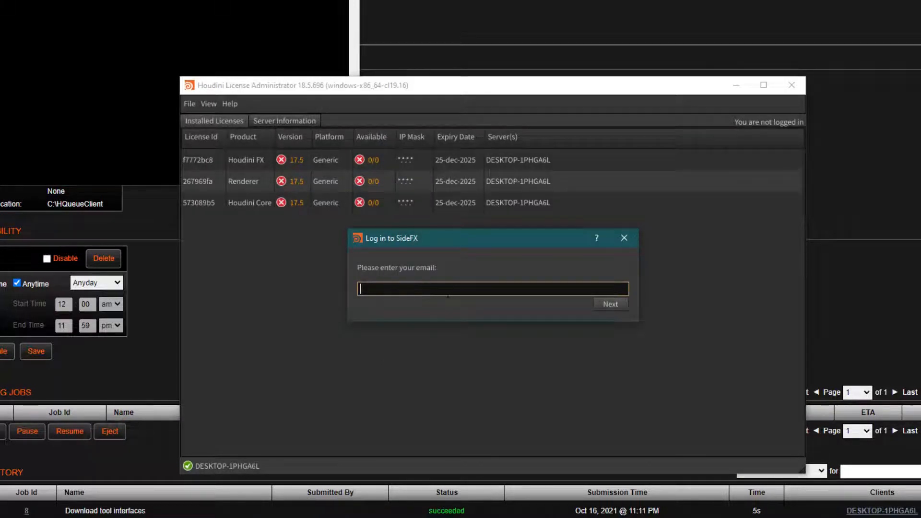
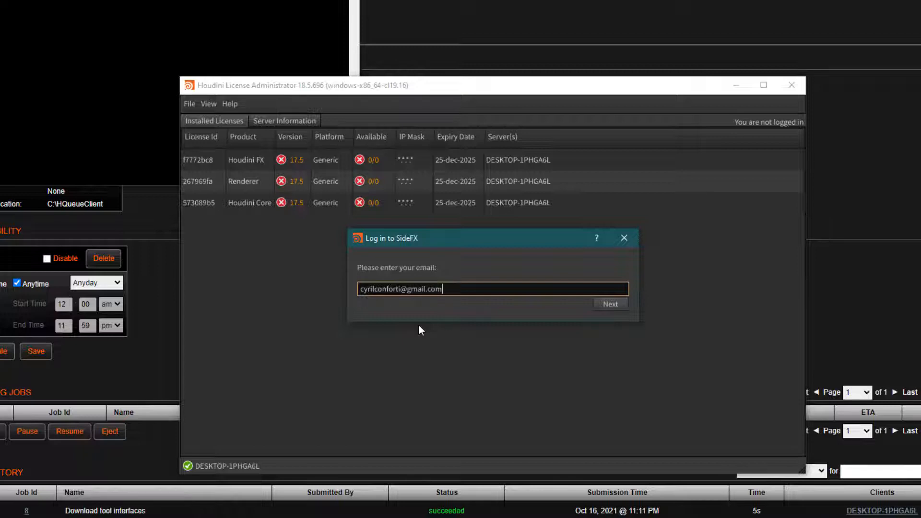
# Step: Log in with the SideFX account e-mail and password, then close the License Administrator
pyautogui.press('Return')
pyautogui.write('****')
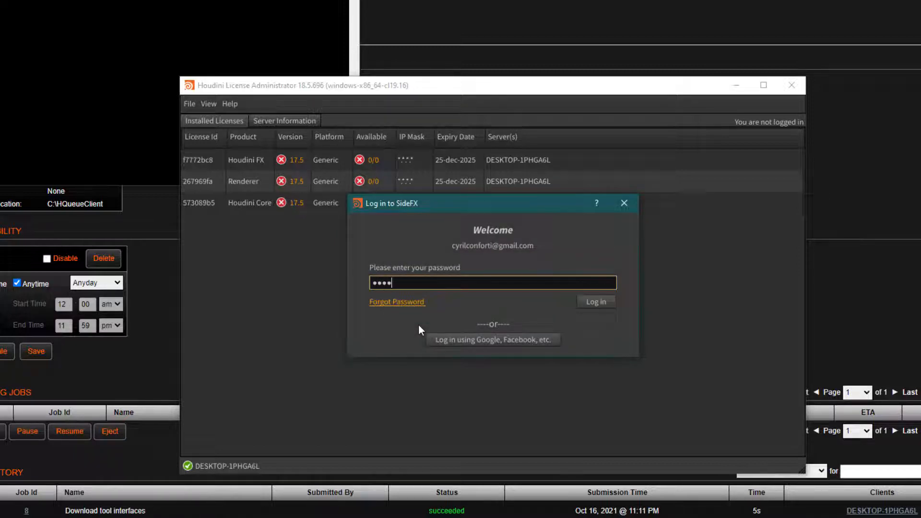
pyautogui.write('*********')
pyautogui.press('Return')
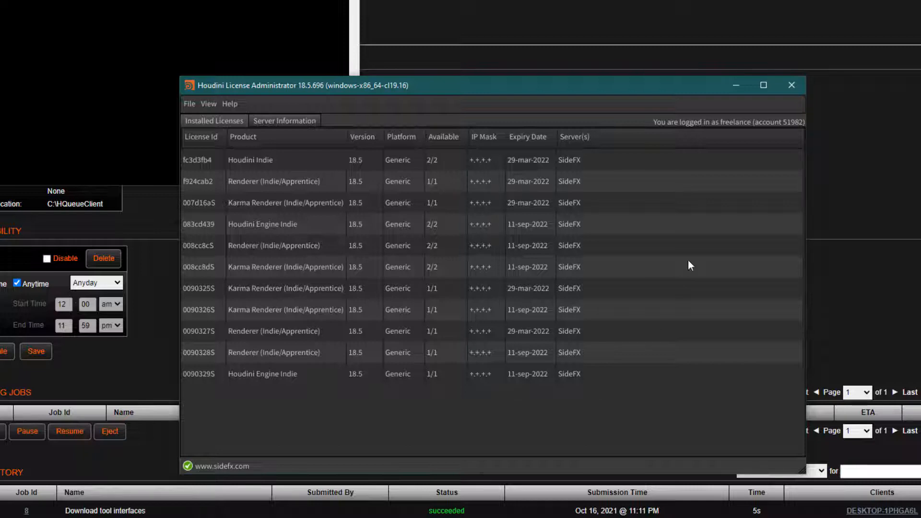
pyautogui.click(792, 86)
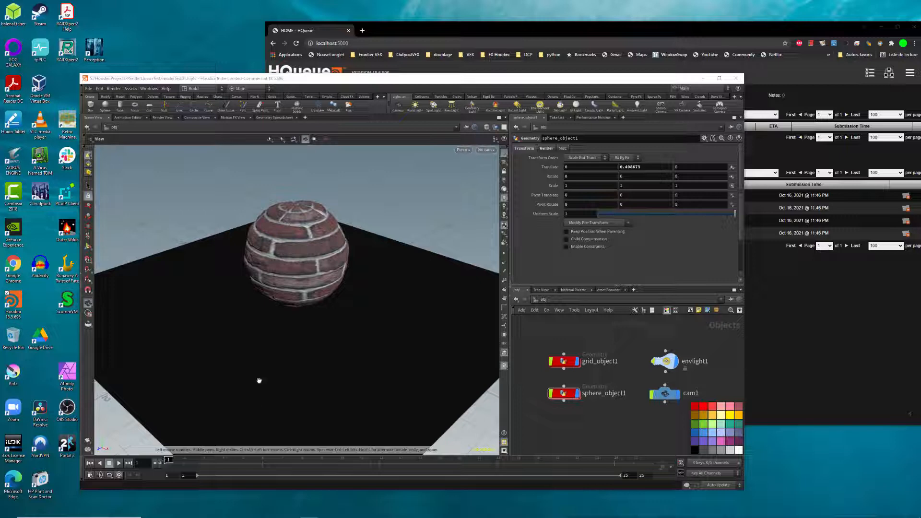
# Step: Dismiss Houdini's File menu, leaving the mantra1 node and its parameters in view
pyautogui.click(89, 89)
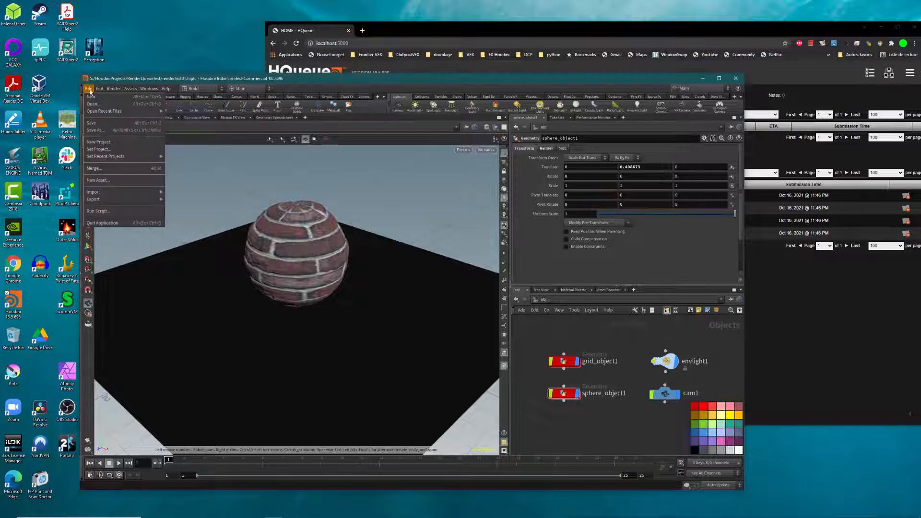
pyautogui.moveTo(130, 158)
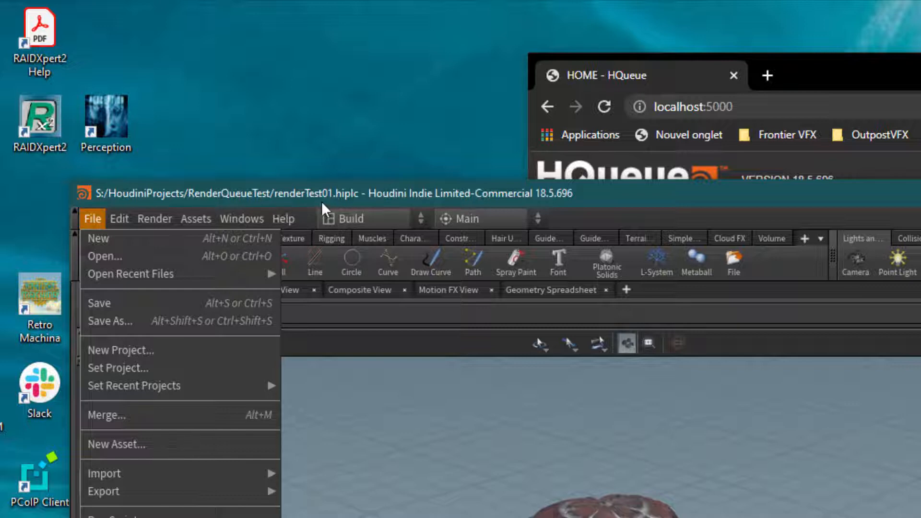
pyautogui.click(779, 425)
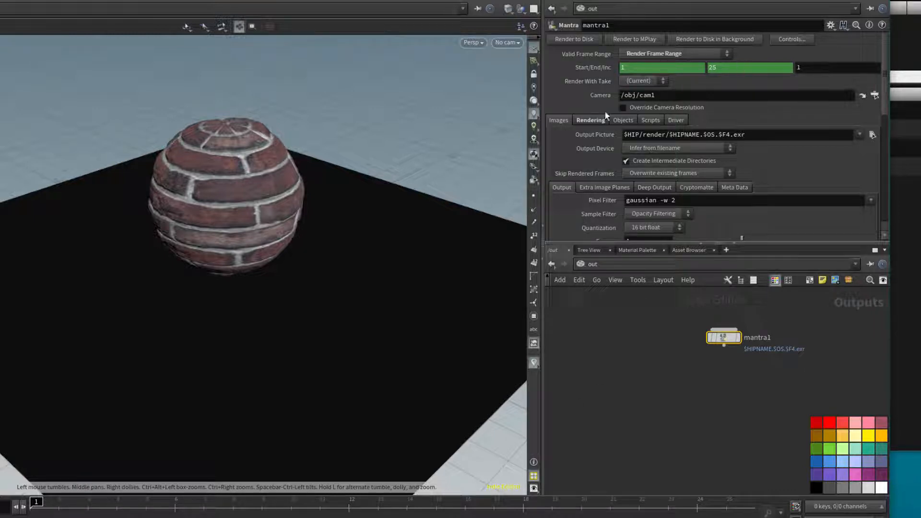
# Step: Add an HQueue Render node, hq_render1, next to mantra1 in the out network
pyautogui.moveTo(734, 339)
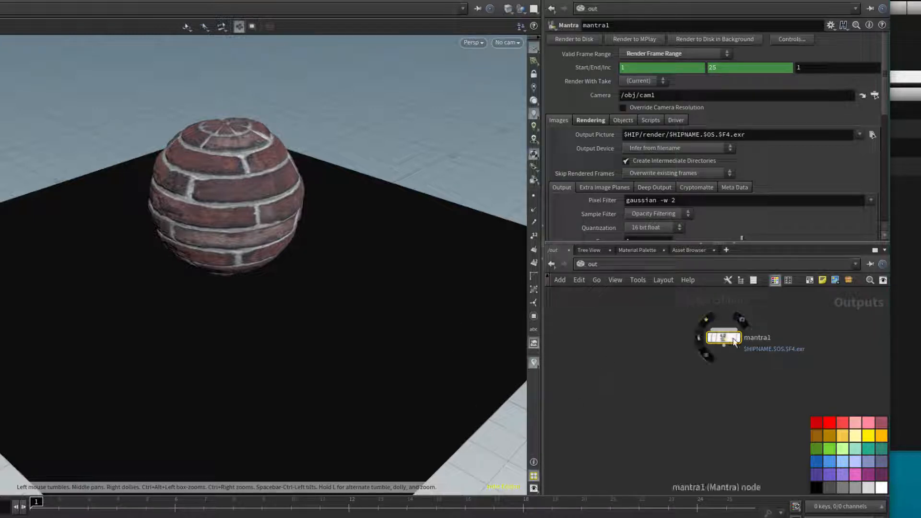
pyautogui.moveTo(733, 341); pyautogui.dragTo(700, 342)
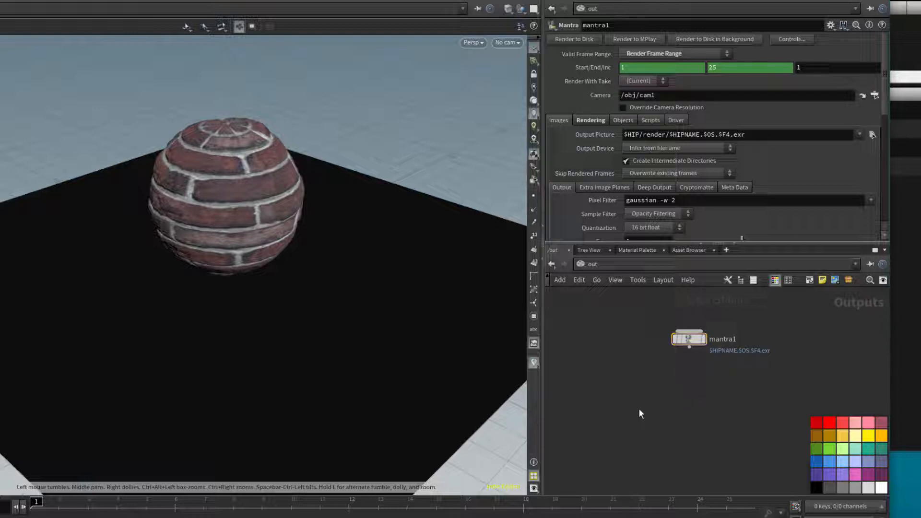
pyautogui.press('Tab')
pyautogui.write('hq')
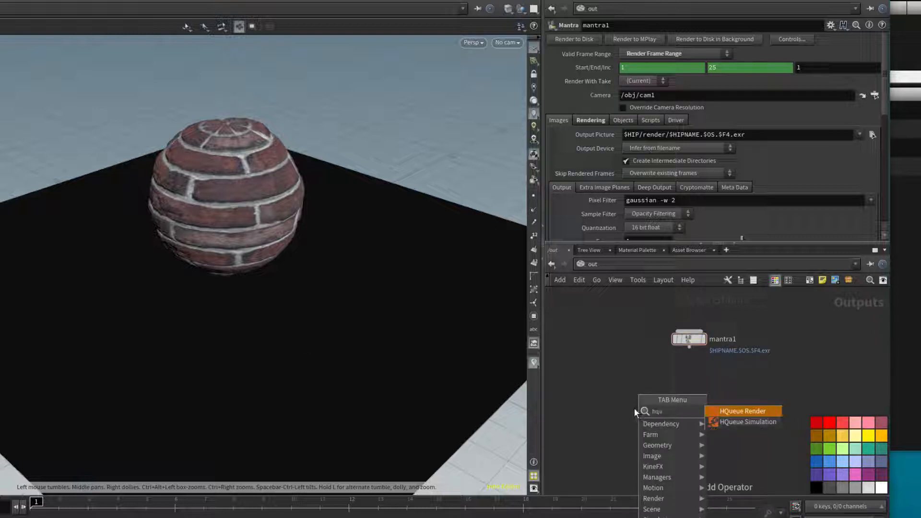
pyautogui.click(741, 413)
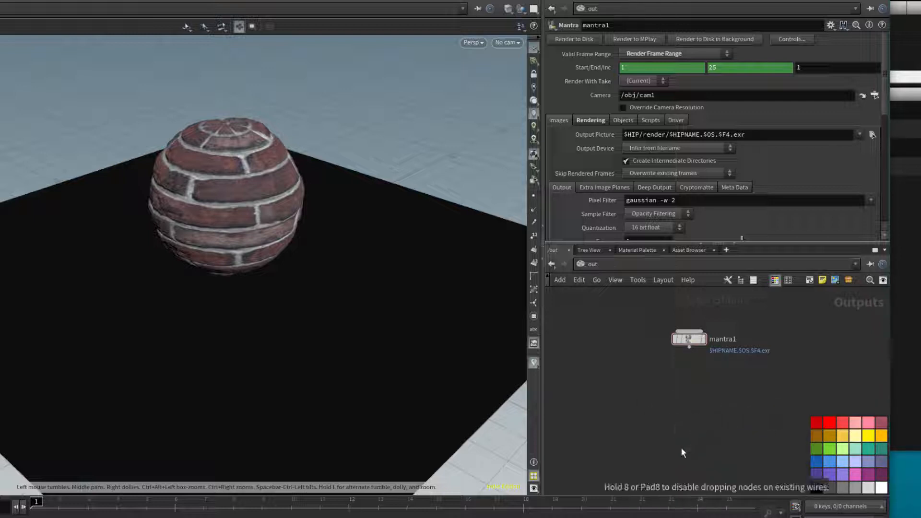
pyautogui.click(695, 432)
pyautogui.moveTo(695, 430); pyautogui.dragTo(685, 426)
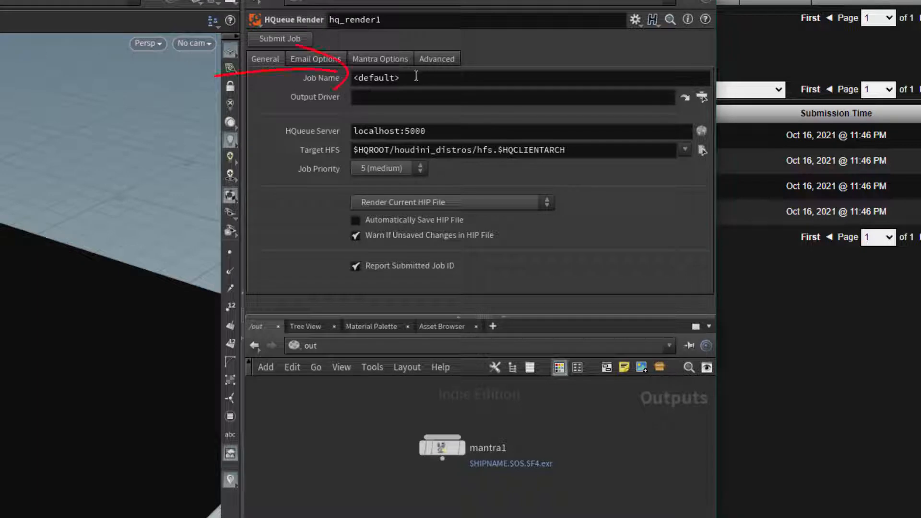
# Step: Set the job name to rendertest and make ../mantra1 the Output Driver
pyautogui.moveTo(415, 77); pyautogui.dragTo(313, 79)
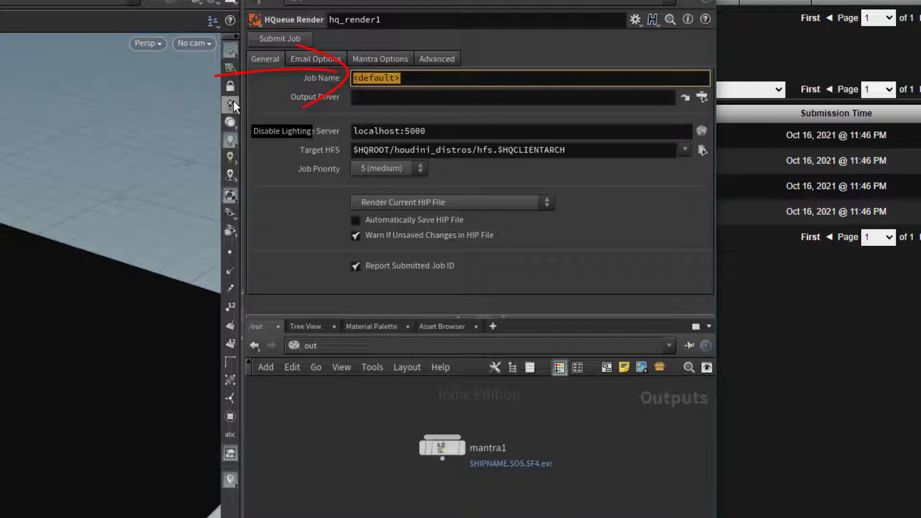
pyautogui.write('reb')
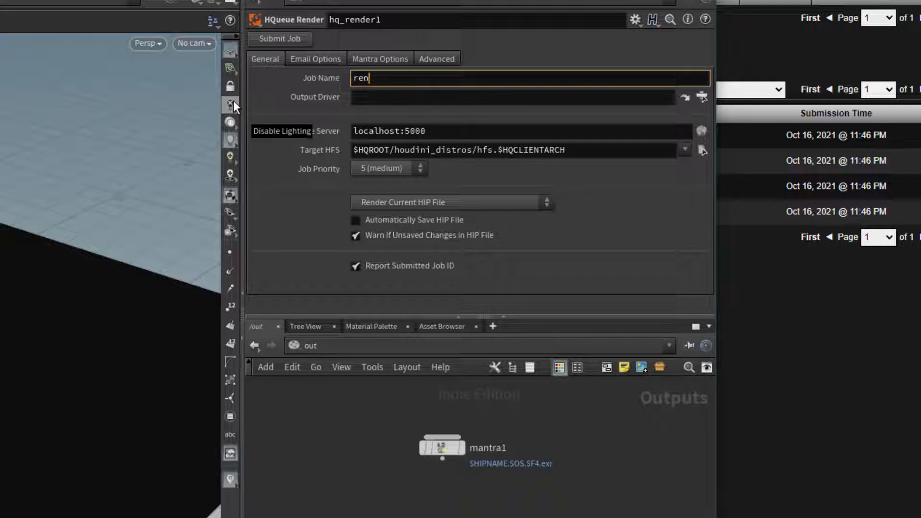
pyautogui.write('dertest')
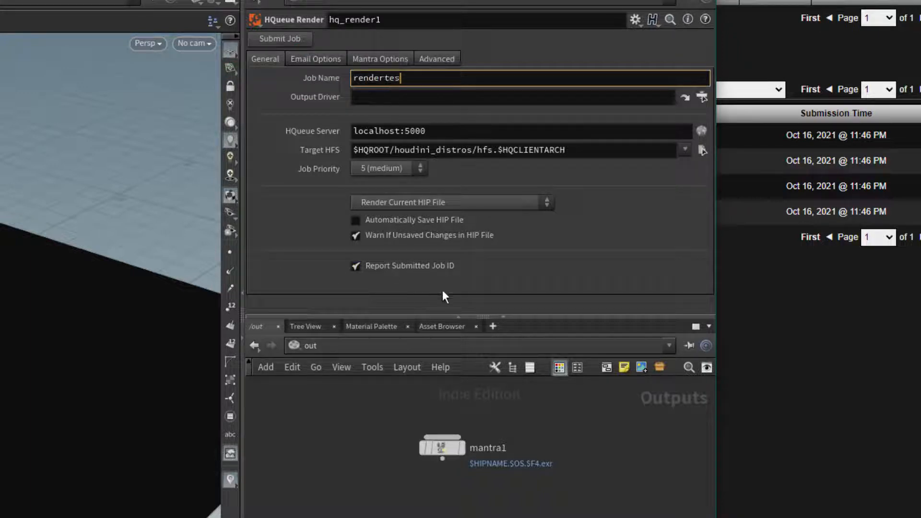
pyautogui.click(844, 445)
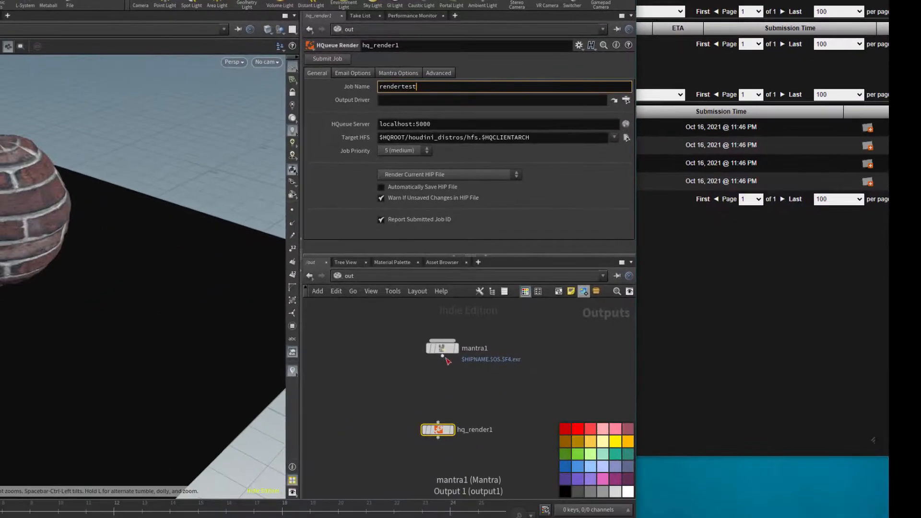
pyautogui.moveTo(442, 356); pyautogui.dragTo(438, 423)
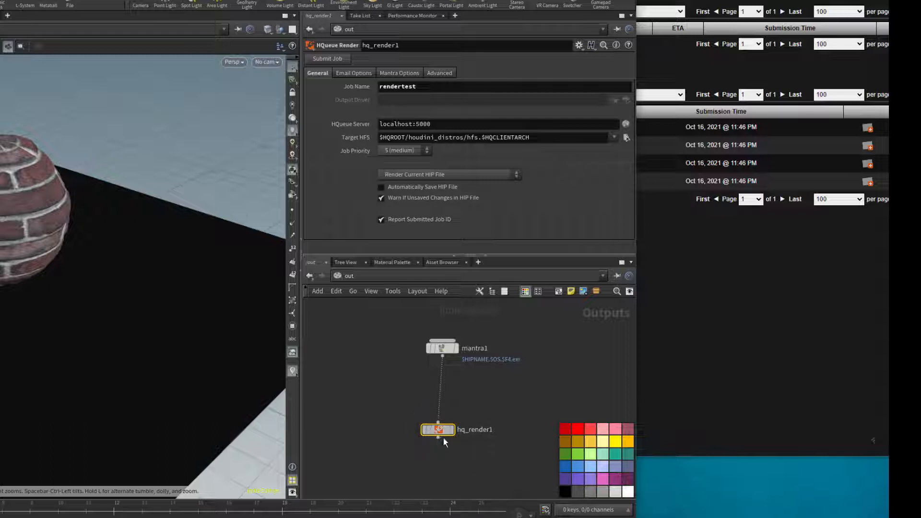
pyautogui.moveTo(443, 438); pyautogui.dragTo(448, 442)
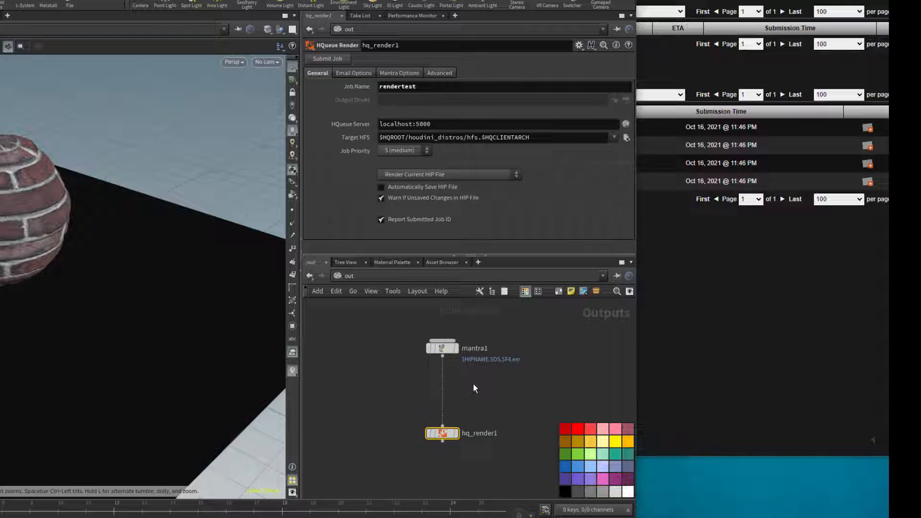
pyautogui.press('y')
pyautogui.moveTo(474, 382); pyautogui.dragTo(397, 392)
pyautogui.moveTo(442, 348)
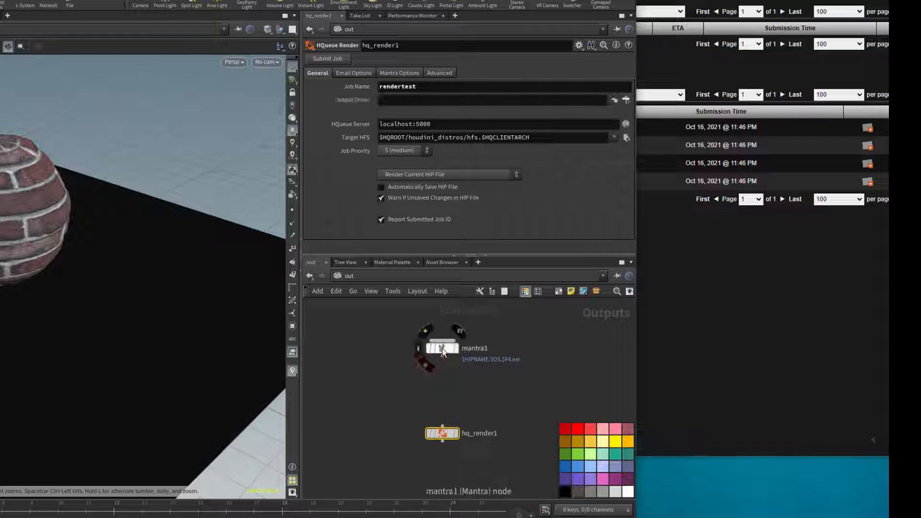
pyautogui.moveTo(444, 347); pyautogui.dragTo(425, 97)
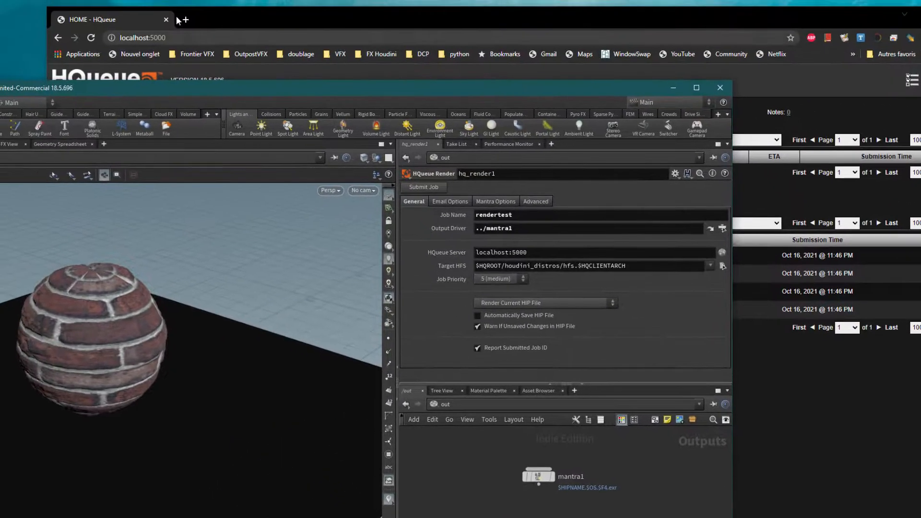
# Step: Inspect hq_render1's Target HFS path $HQROOT/houdini_distros/hfs.$HQCLIENTARCH, leaving it unchanged
pyautogui.click(177, 17)
pyautogui.click(21, 90)
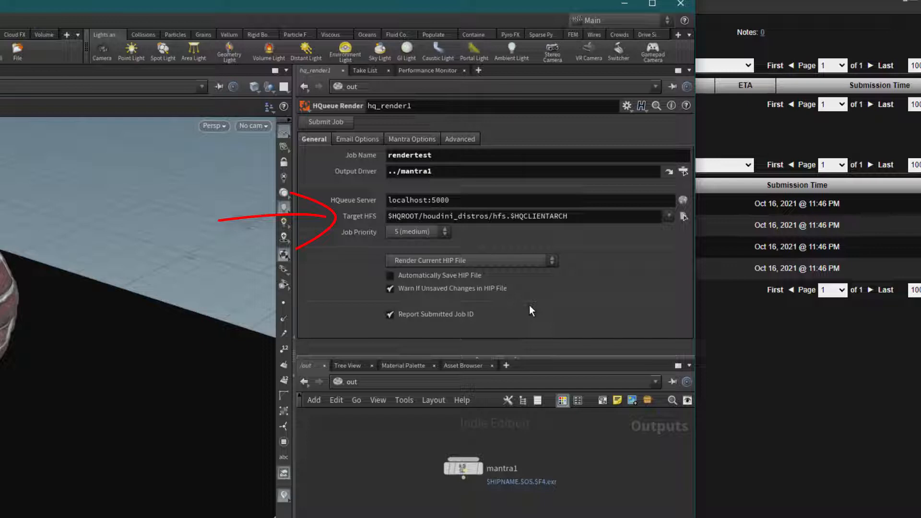
pyautogui.click(414, 216)
pyautogui.doubleClick(414, 216)
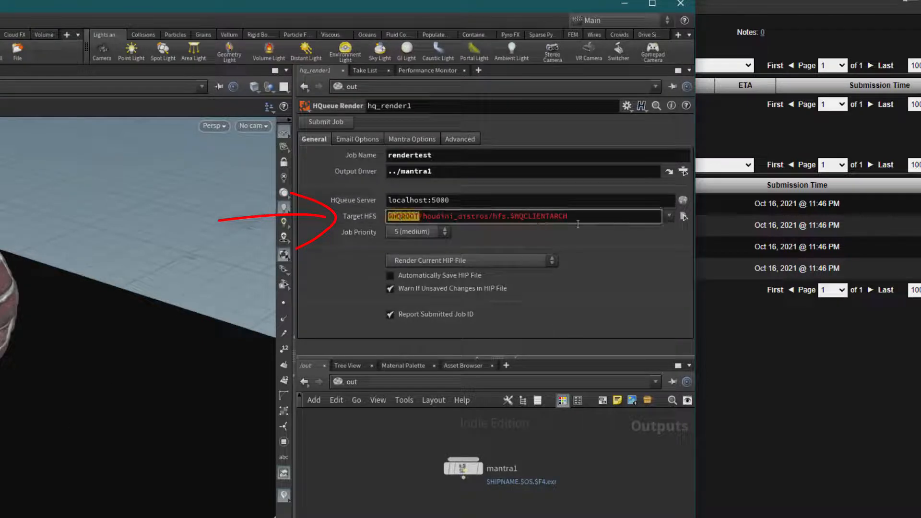
pyautogui.moveTo(390, 216); pyautogui.dragTo(576, 216)
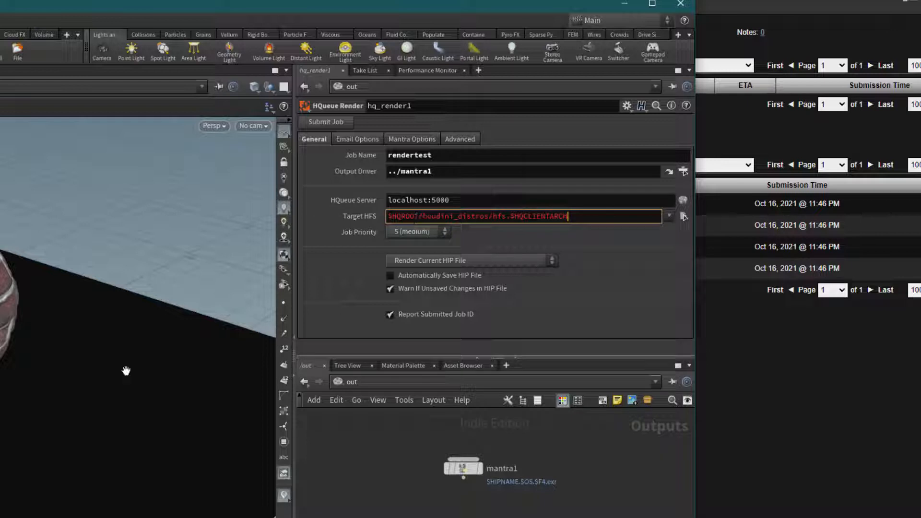
pyautogui.click(641, 244)
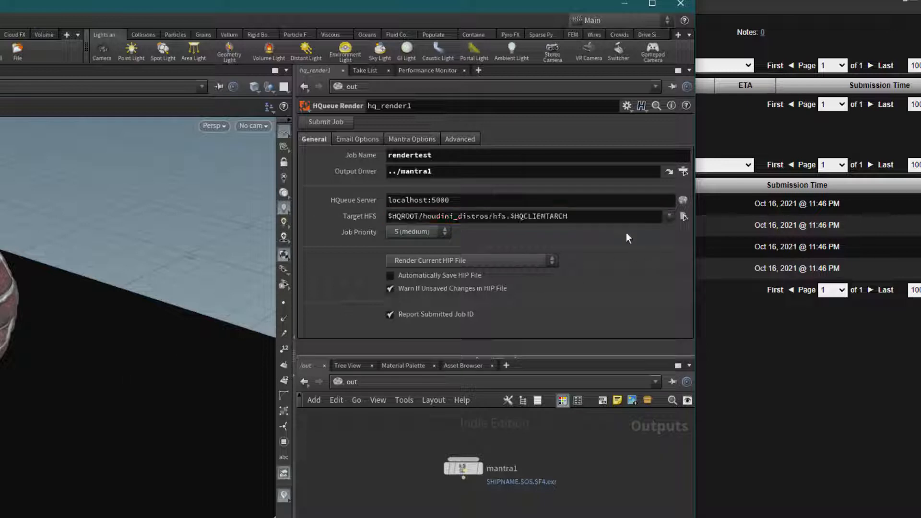
pyautogui.doubleClick(401, 216)
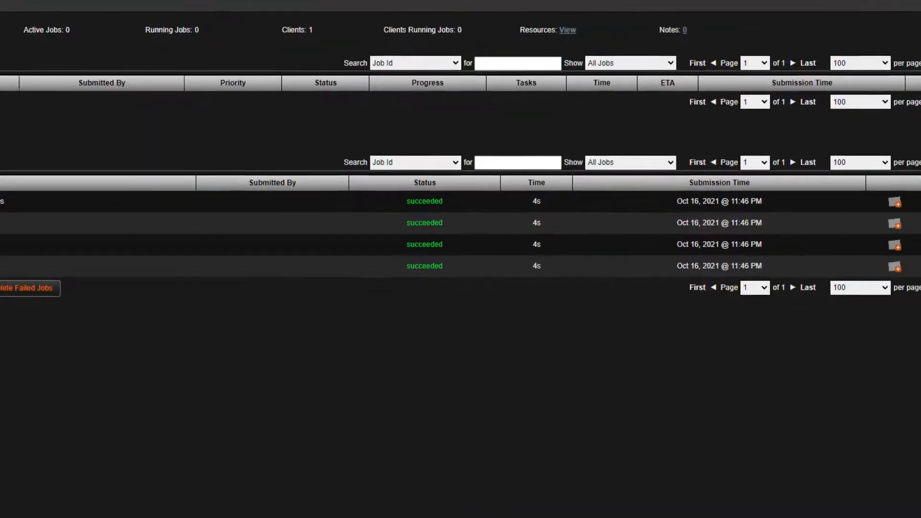
# Step: Go to HQueue's Network Folders page and select the HQROOT entry
pyautogui.click(872, 1)
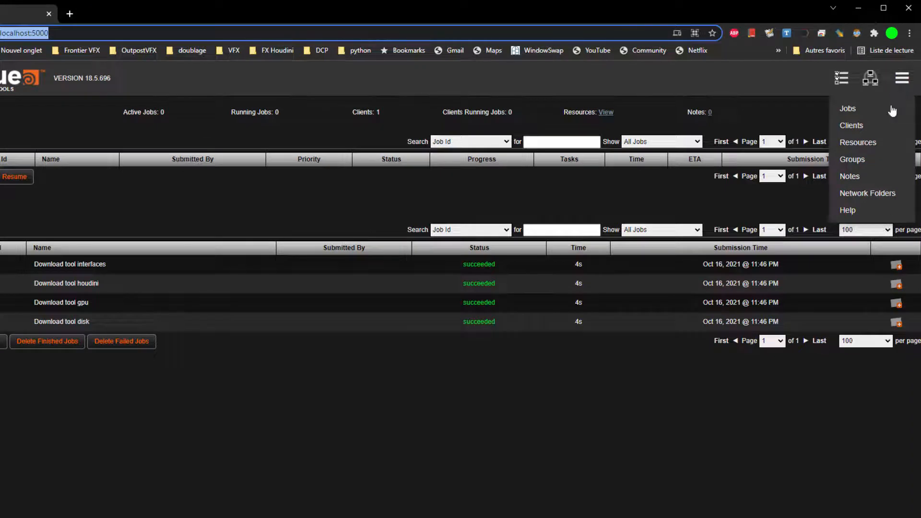
pyautogui.click(888, 193)
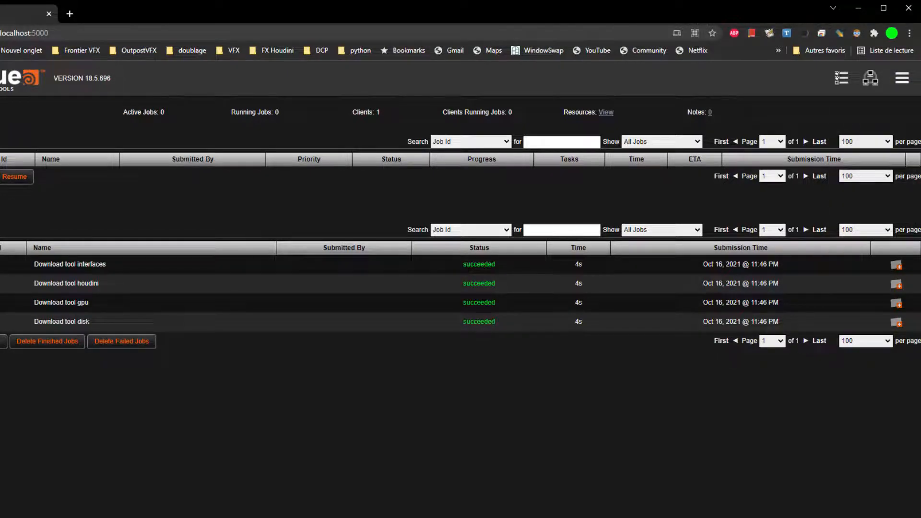
pyautogui.click(901, 78)
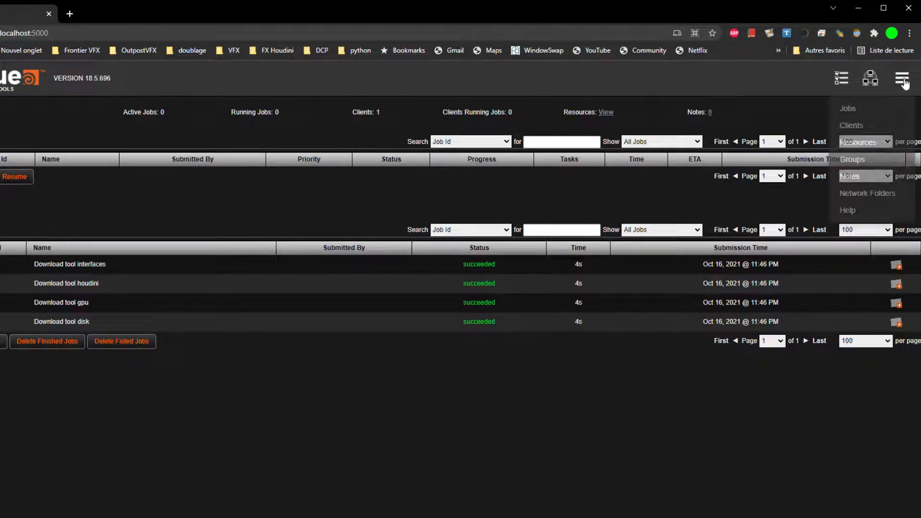
pyautogui.click(867, 193)
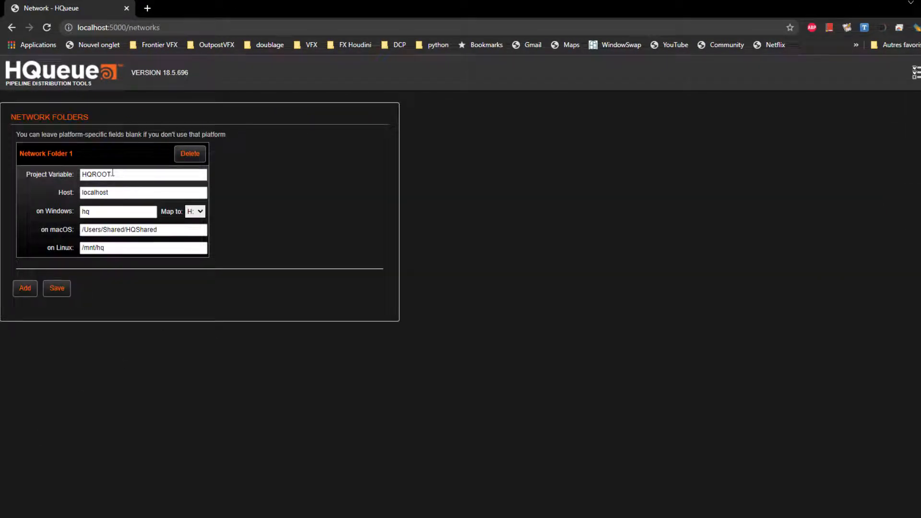
pyautogui.doubleClick(124, 173)
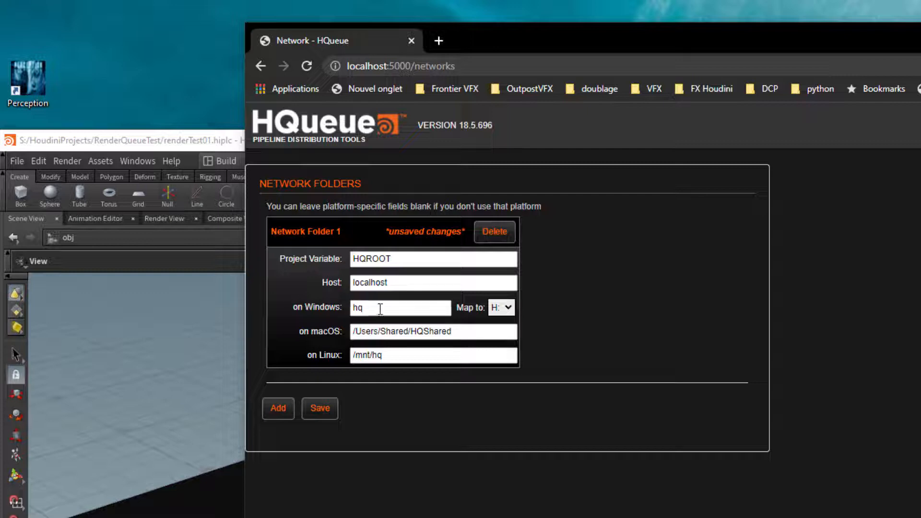
# Step: Change HQROOT's Windows path to S and map it to drive S:
pyautogui.click(317, 310)
pyautogui.write('S')
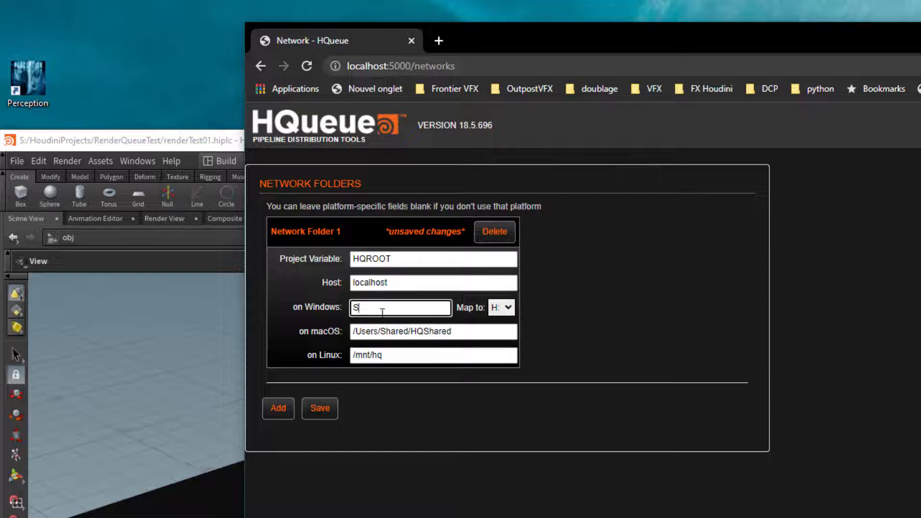
pyautogui.write('red')
pyautogui.moveTo(353, 308); pyautogui.dragTo(415, 309)
pyautogui.write('S')
pyautogui.click(577, 304)
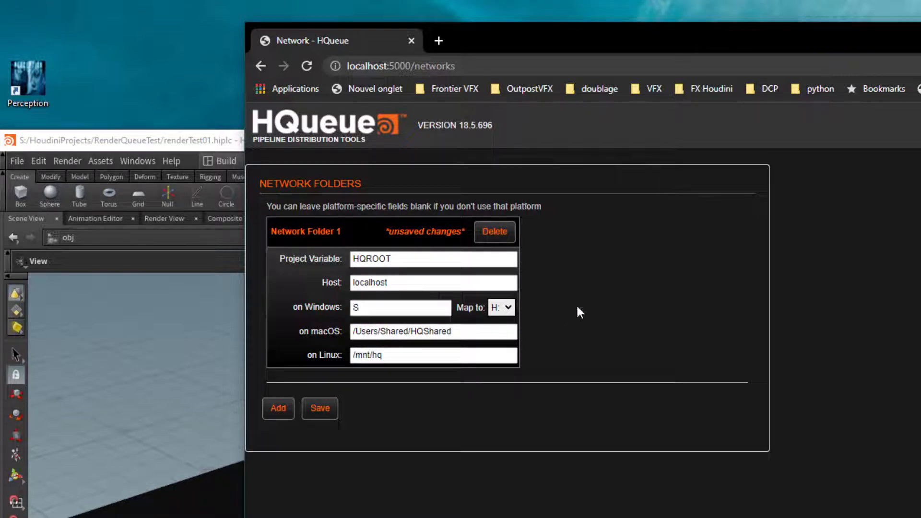
pyautogui.click(508, 307)
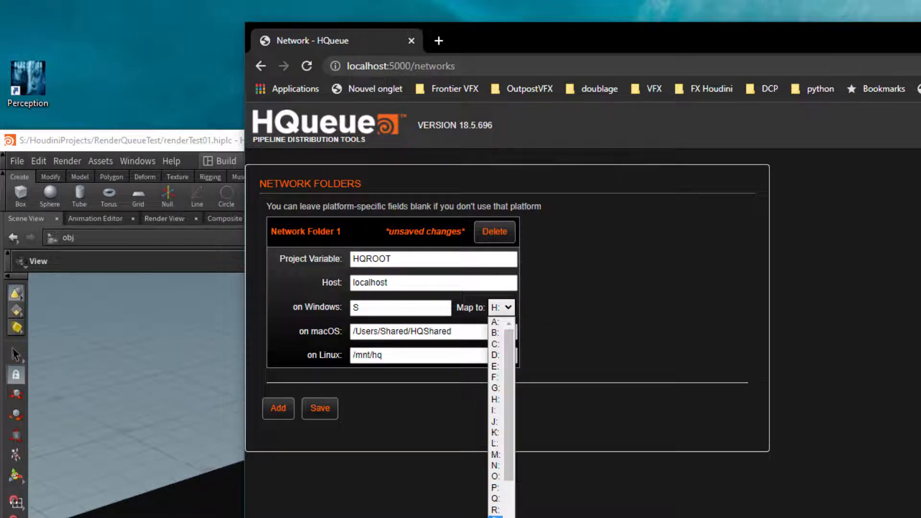
pyautogui.click(496, 517)
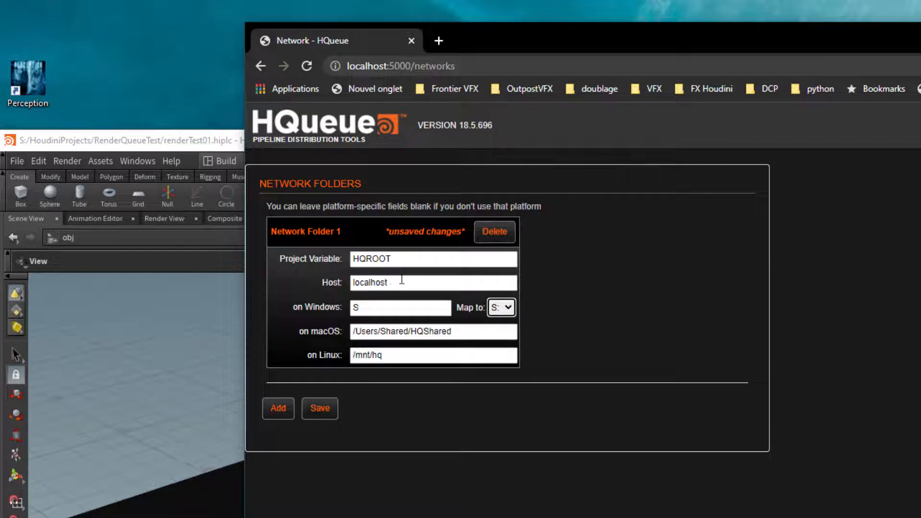
# Step: Save the S: network folder, review houdini_distros and $HQCLIENTARCH in Target HFS, then return to HQueue
pyautogui.click(321, 413)
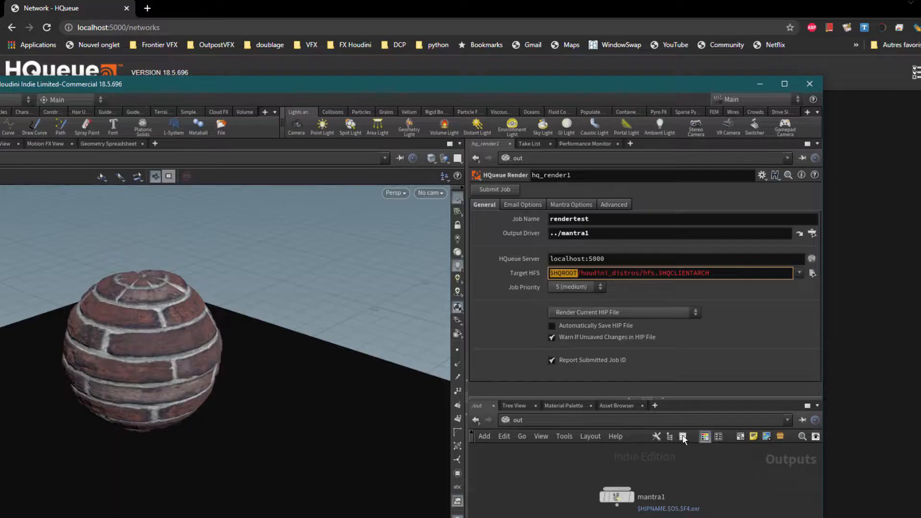
pyautogui.write('houdini')
pyautogui.moveTo(581, 273); pyautogui.dragTo(640, 273)
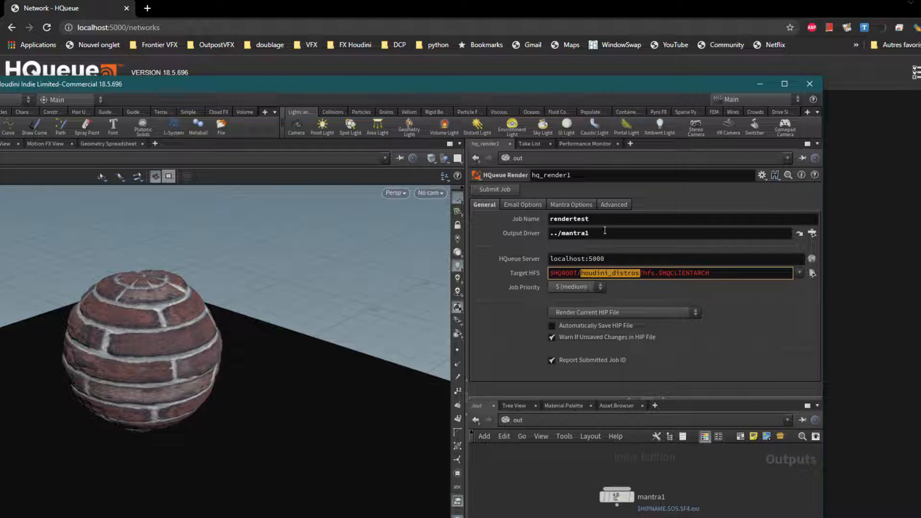
pyautogui.moveTo(727, 273); pyautogui.dragTo(658, 272)
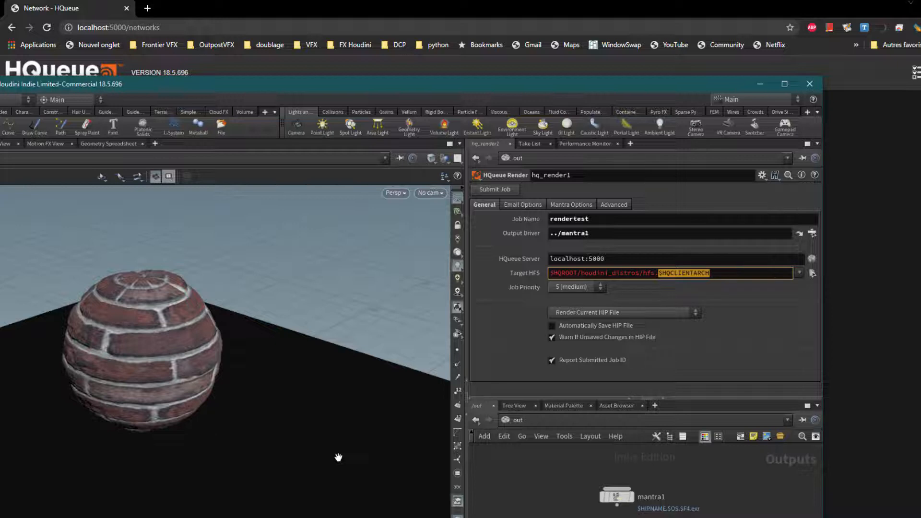
pyautogui.click(542, 10)
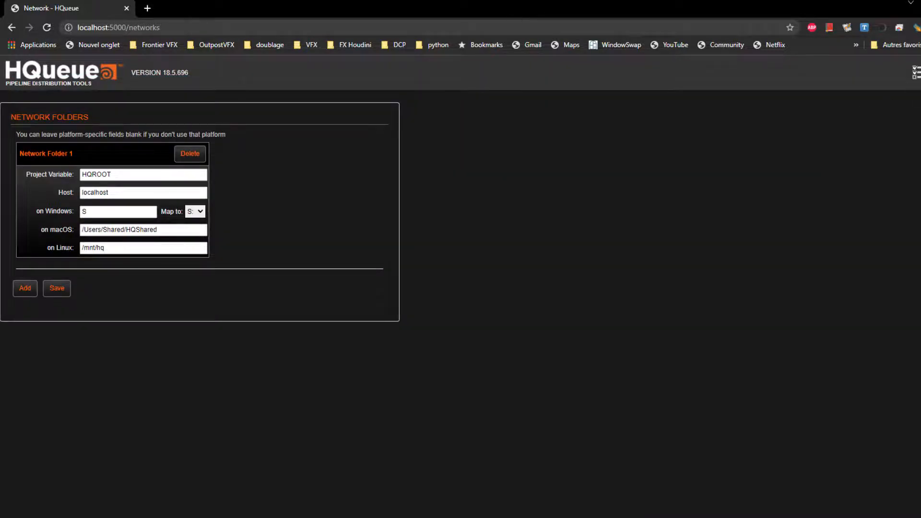
# Step: From the Clients page, open the local client's details and copy its platform value windows-x86_64
pyautogui.click(917, 72)
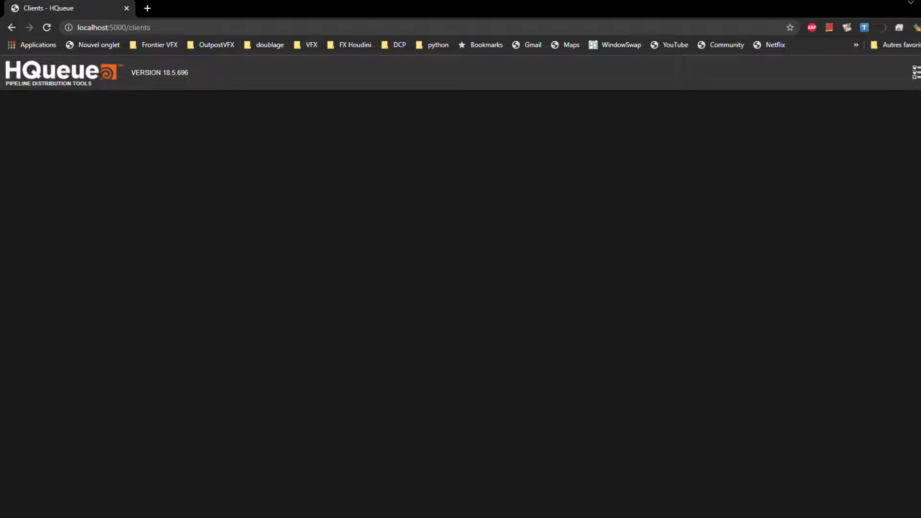
pyautogui.click(84, 148)
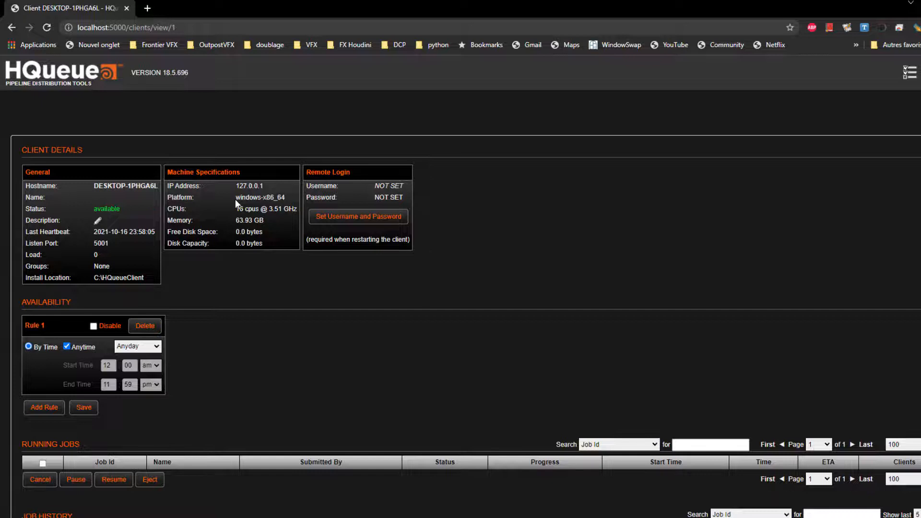
pyautogui.moveTo(236, 197); pyautogui.dragTo(261, 197)
pyautogui.click(285, 200)
pyautogui.moveTo(286, 199); pyautogui.dragTo(234, 199)
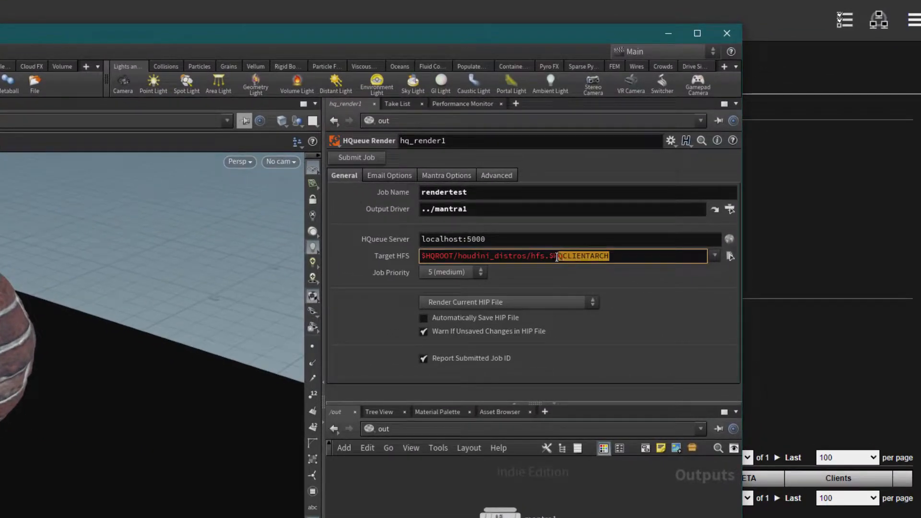
# Step: Replace $HQCLIENTARCH with windows-x86_64 and $HQROOT with S:, giving S:/houdini_distros/hfs.windows-x86_64
pyautogui.write('windows-x86_64')
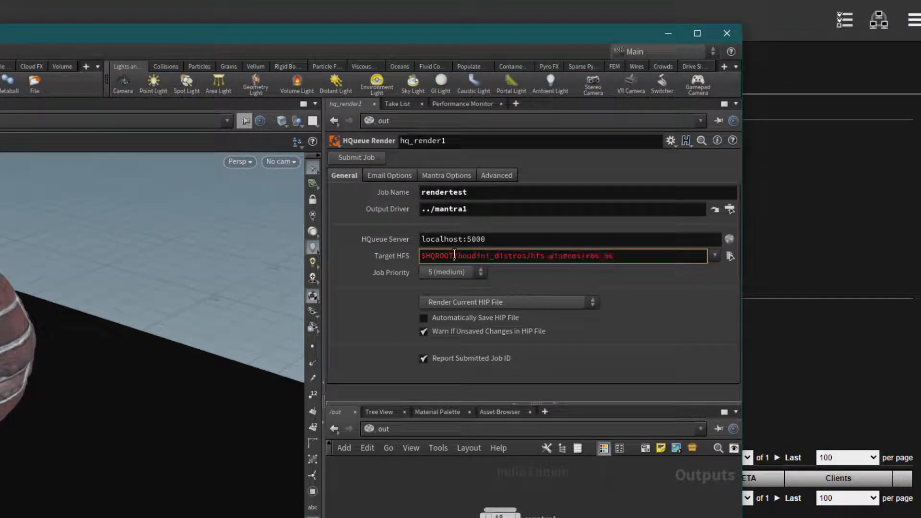
pyautogui.doubleClick(437, 256)
pyautogui.write('S:')
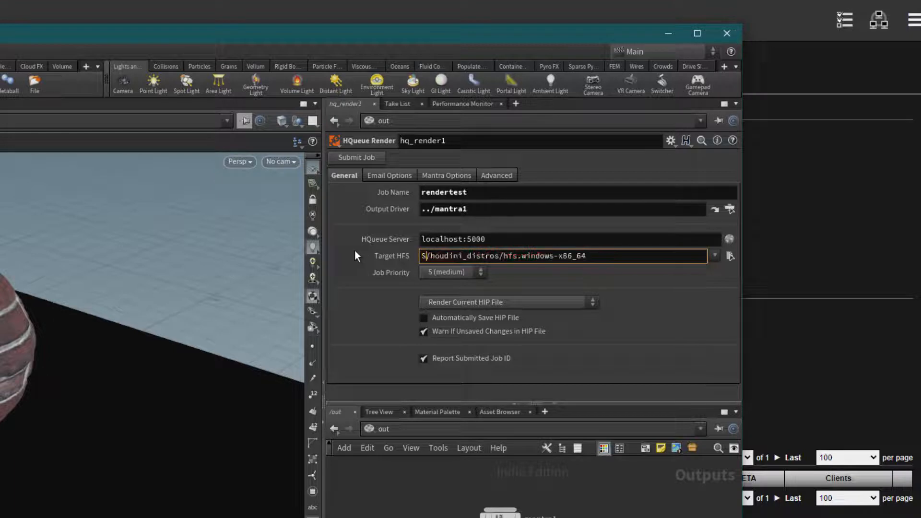
pyautogui.press('Return')
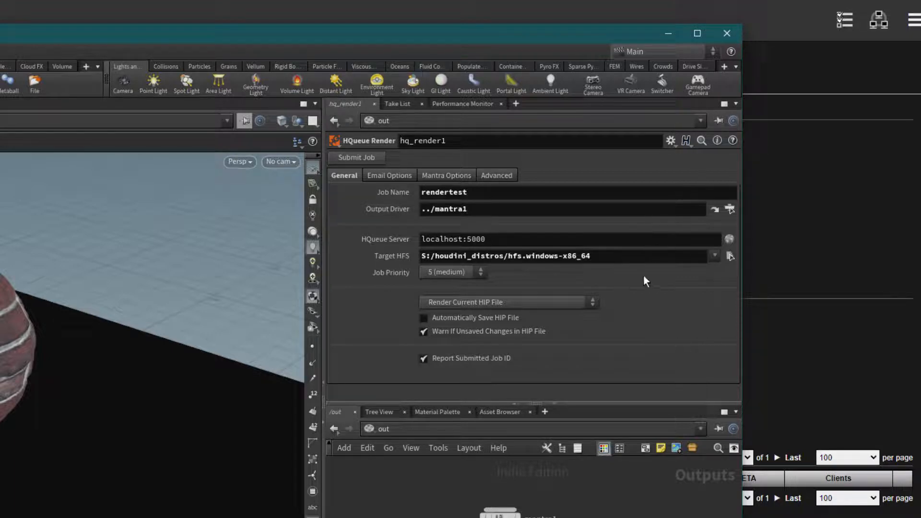
# Step: Browse the Target HFS file chooser to C:/Program Files/Side Effects Software/Houdini 18.5.696
pyautogui.click(729, 256)
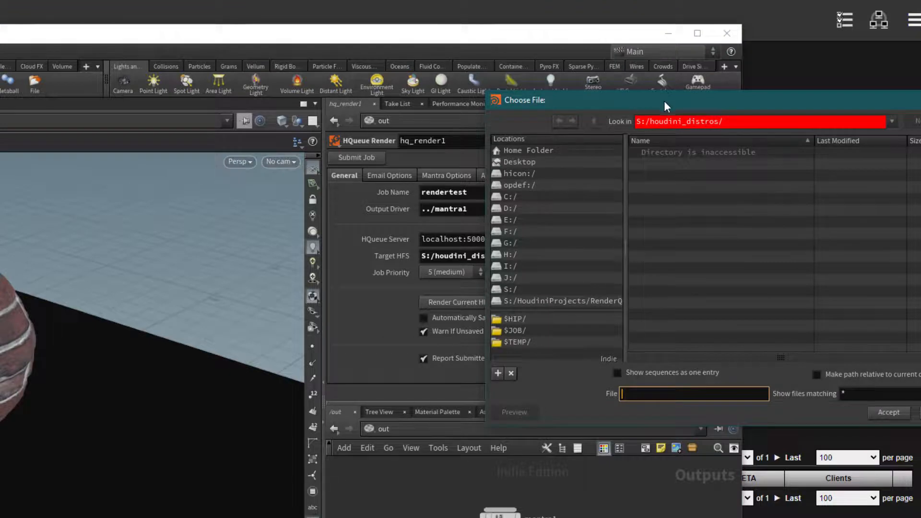
pyautogui.moveTo(664, 101); pyautogui.dragTo(267, 77)
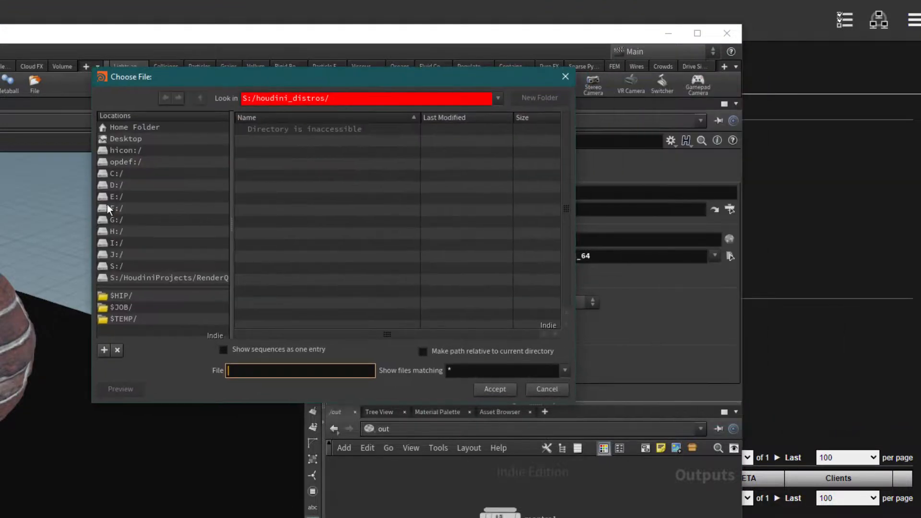
pyautogui.click(125, 174)
pyautogui.doubleClick(293, 188)
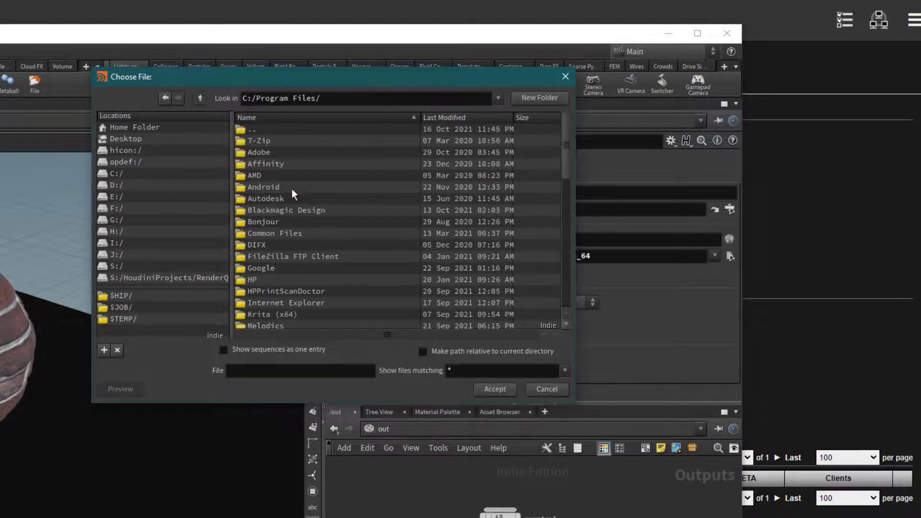
pyautogui.scroll(-5, 564, 193)
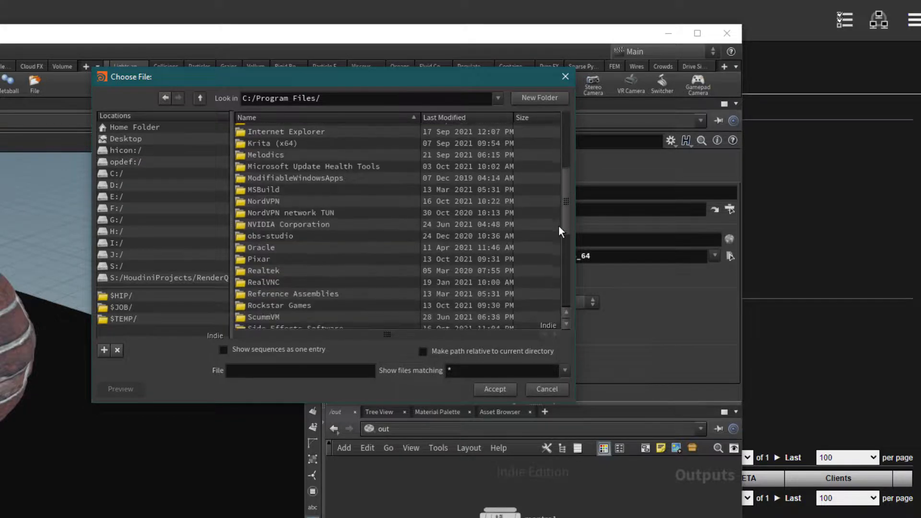
pyautogui.scroll(-2, 562, 249)
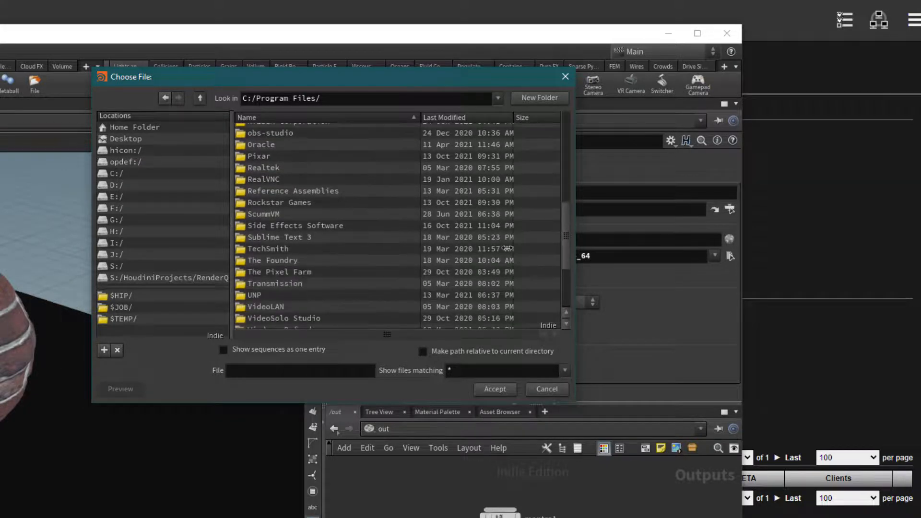
pyautogui.doubleClick(284, 221)
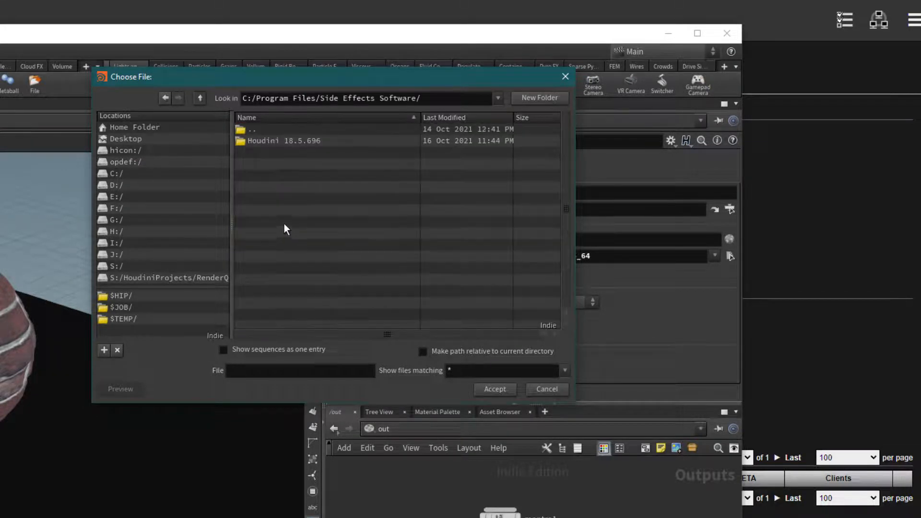
pyautogui.click(279, 143)
pyautogui.doubleClick(283, 144)
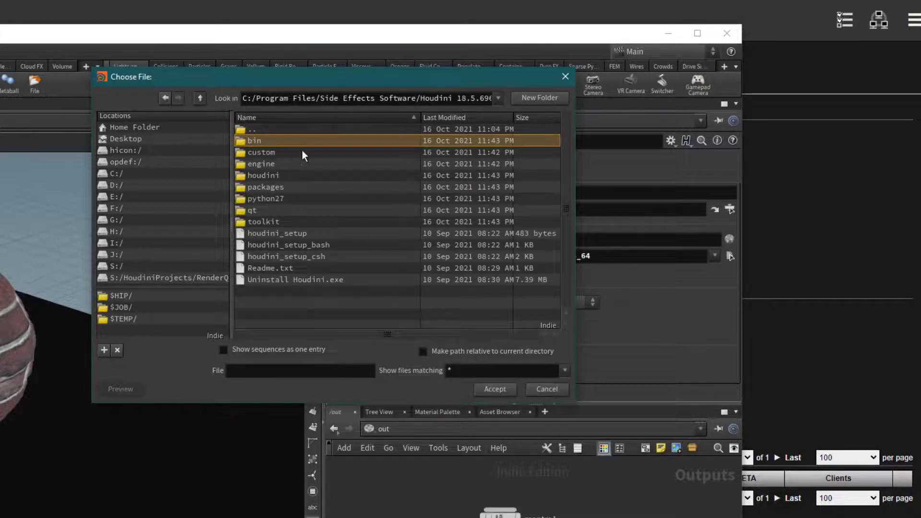
# Step: Accept a file from that folder and trim houdini_setup so Target HFS ends at the install folder
pyautogui.click(275, 233)
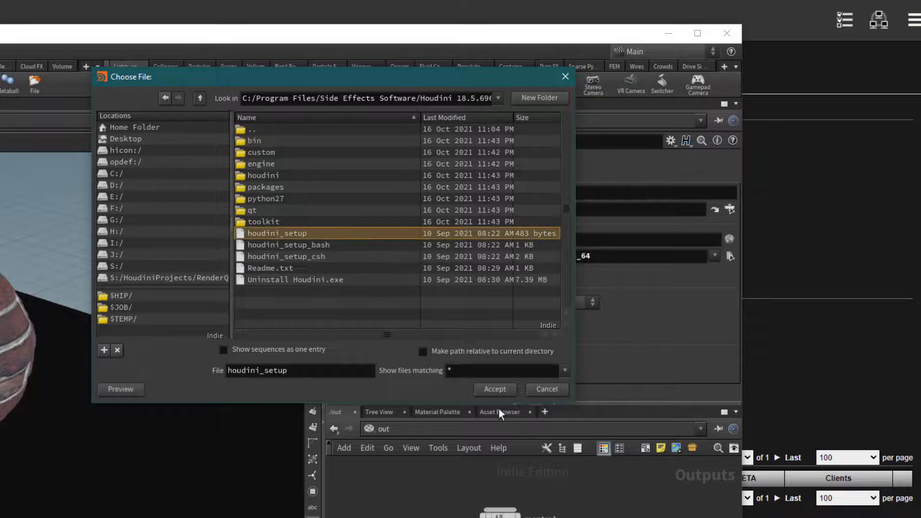
pyautogui.click(504, 390)
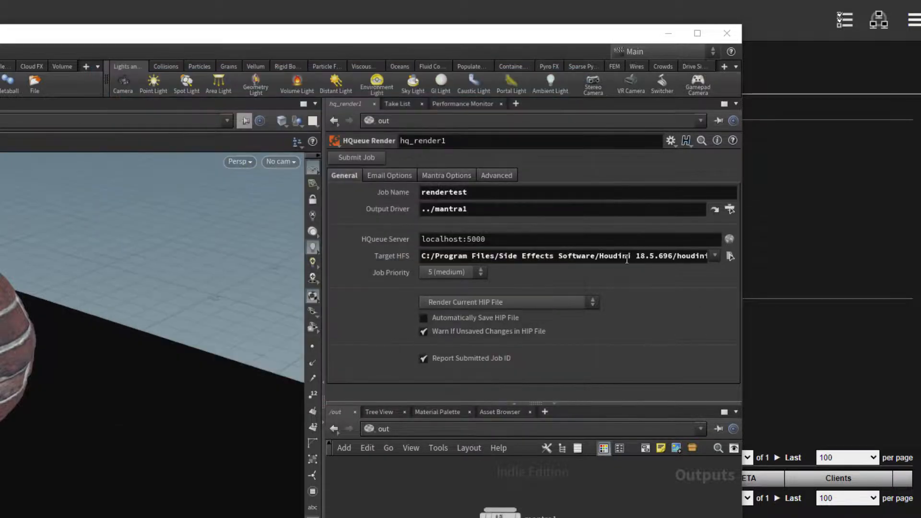
pyautogui.doubleClick(681, 257)
pyautogui.press('BackSpace')
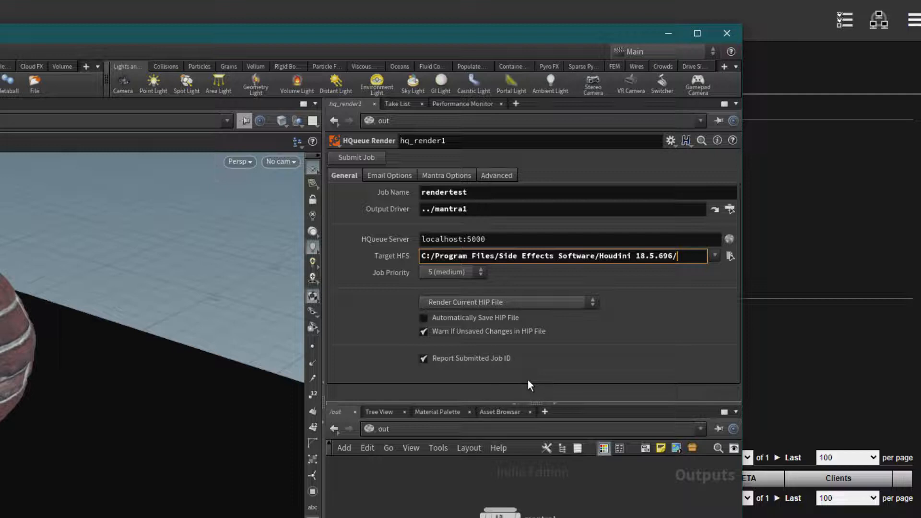
# Step: Commit the new Target HFS path and keep Job Priority at 5 (medium)
pyautogui.click(362, 319)
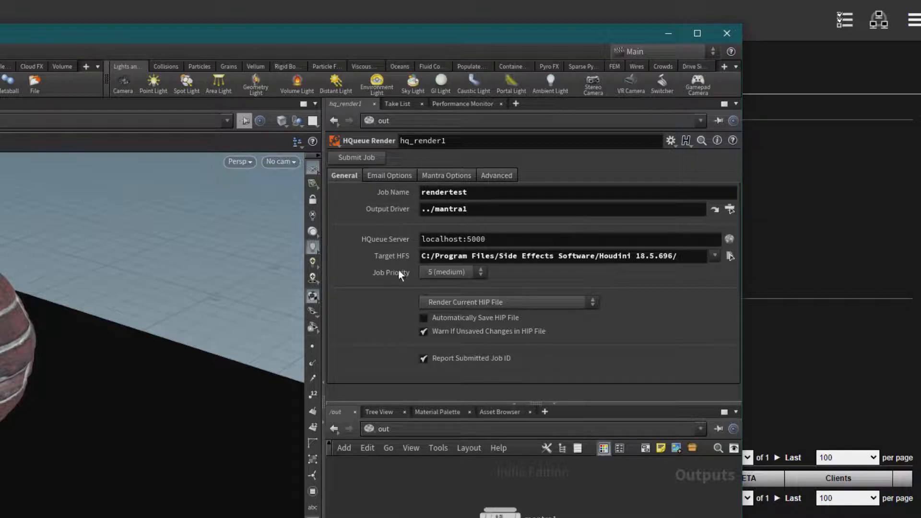
pyautogui.click(479, 273)
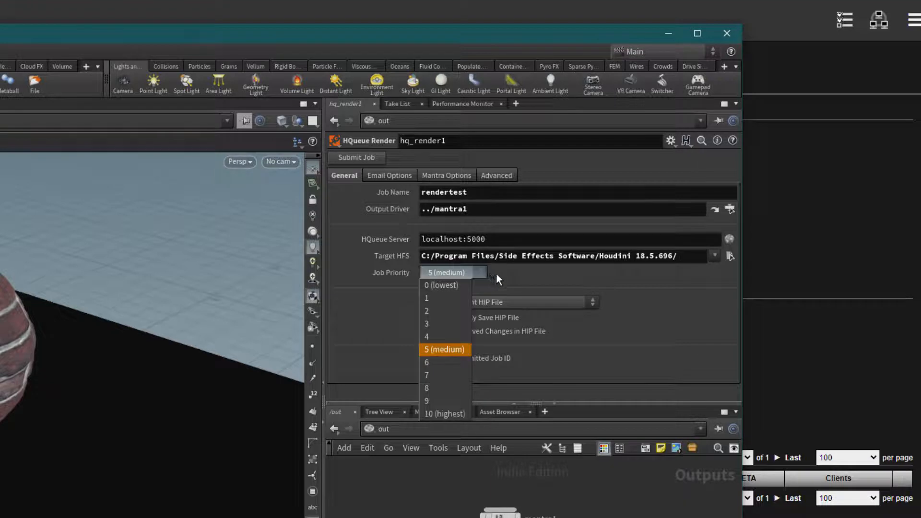
pyautogui.click(443, 351)
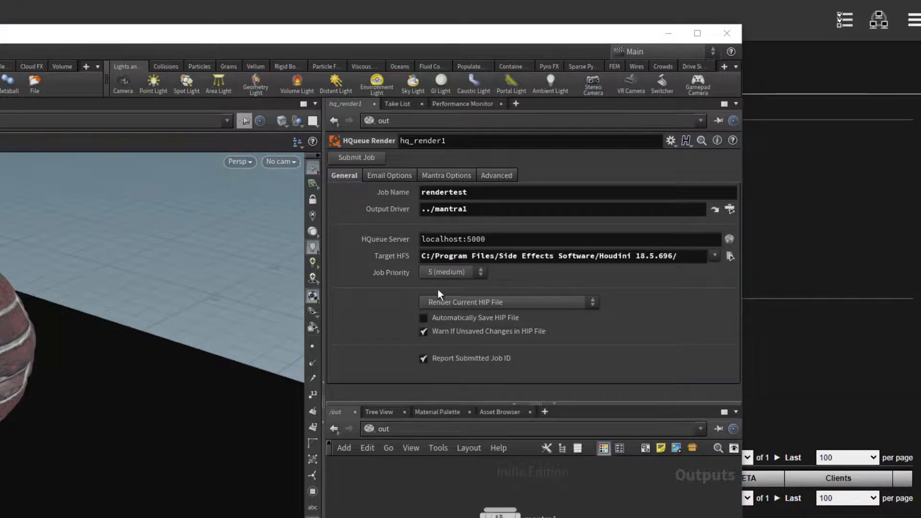
# Step: Keep Render Current HIP File as the render method and enable Automatically Save HIP File
pyautogui.click(543, 305)
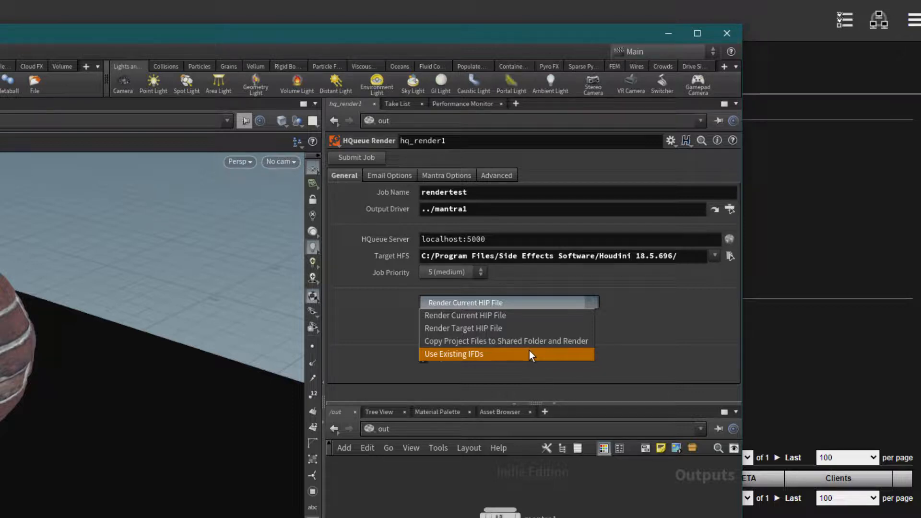
pyautogui.click(664, 319)
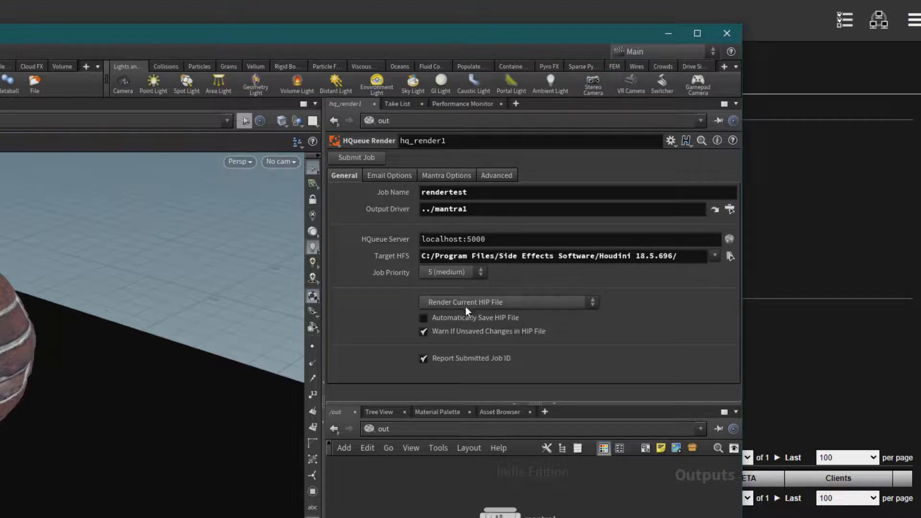
pyautogui.click(423, 331)
# Step: Submit the rendertest job, dismiss the confirmation, and open job 5's details on the HQueue dashboard
pyautogui.click(358, 158)
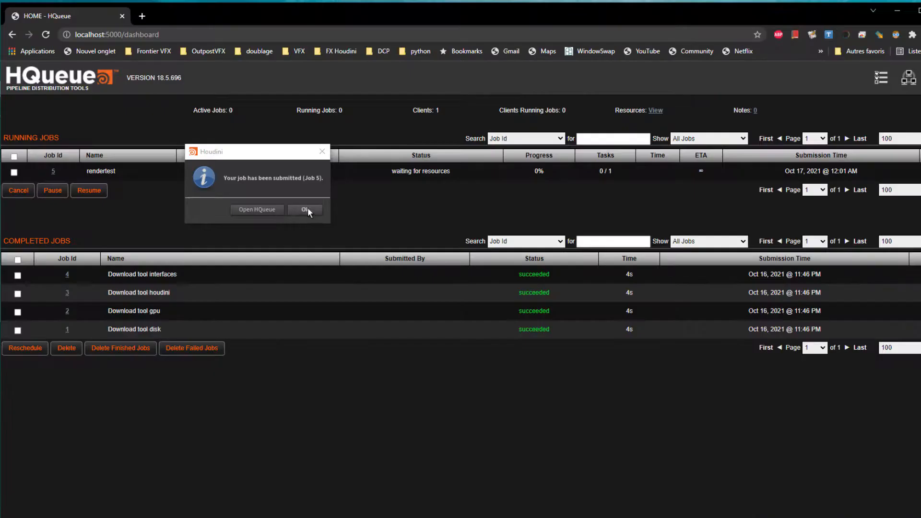
pyautogui.click(305, 208)
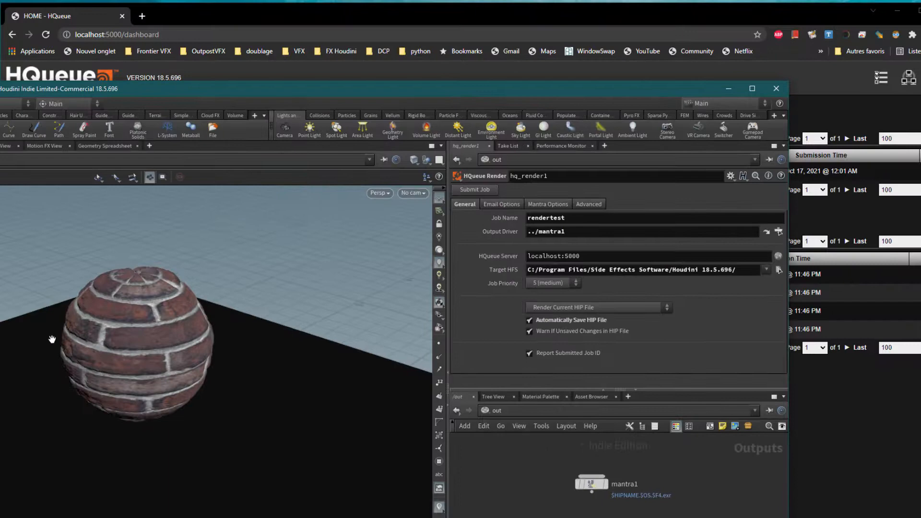
pyautogui.click(628, 2)
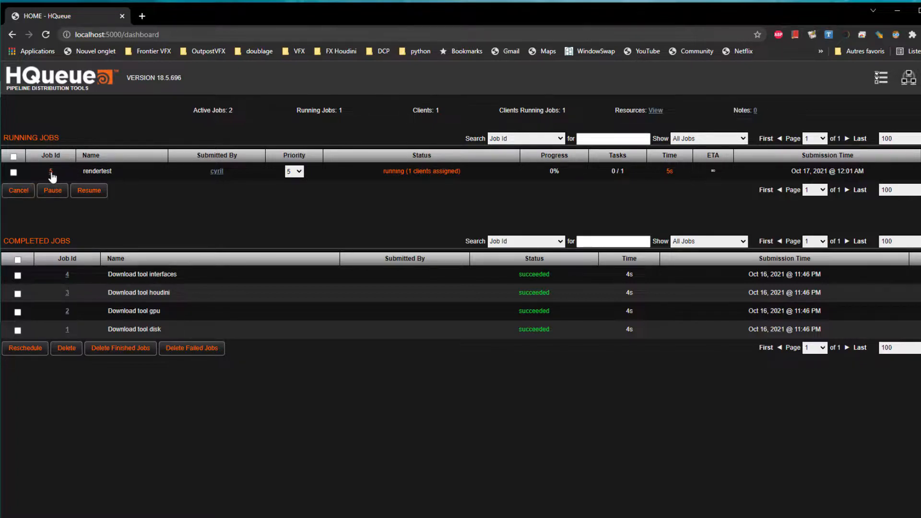
pyautogui.click(51, 172)
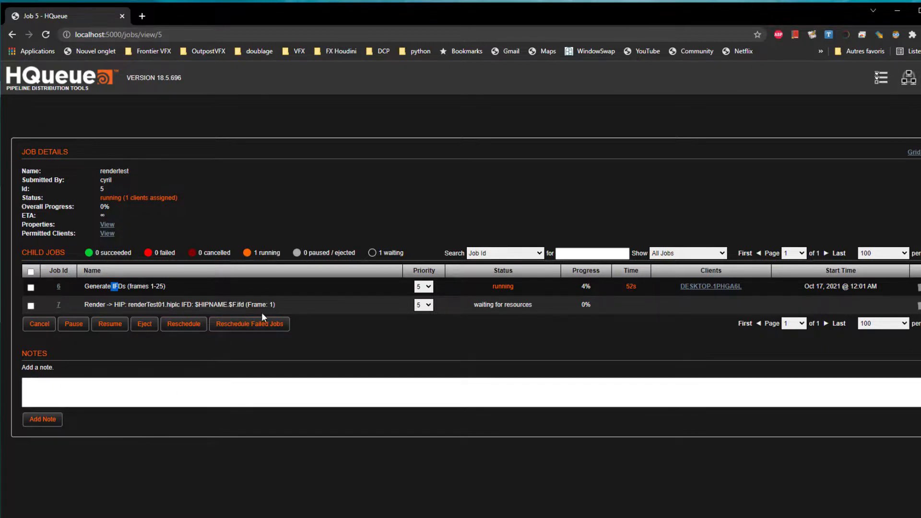
# Step: Open child job 6 (Generate IFDs) and highlight the Houdini install path in its output log
pyautogui.click(59, 287)
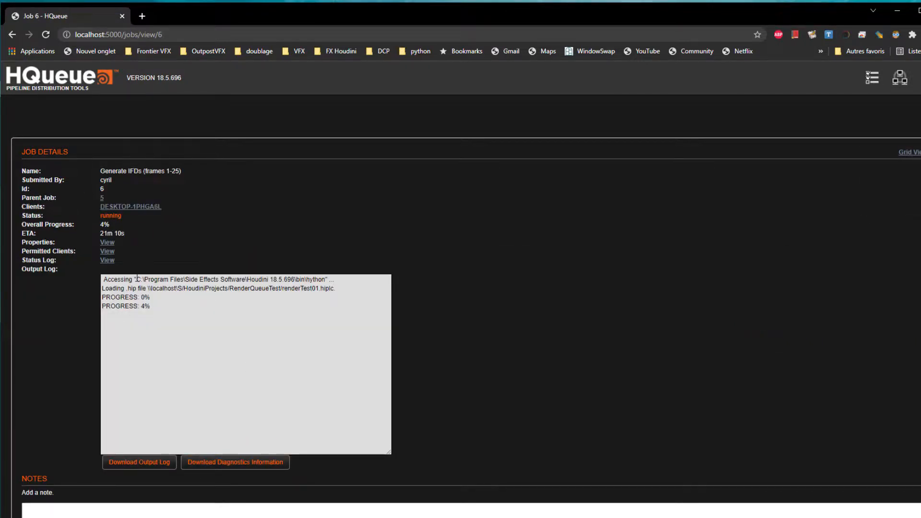
pyautogui.moveTo(137, 278); pyautogui.dragTo(324, 282)
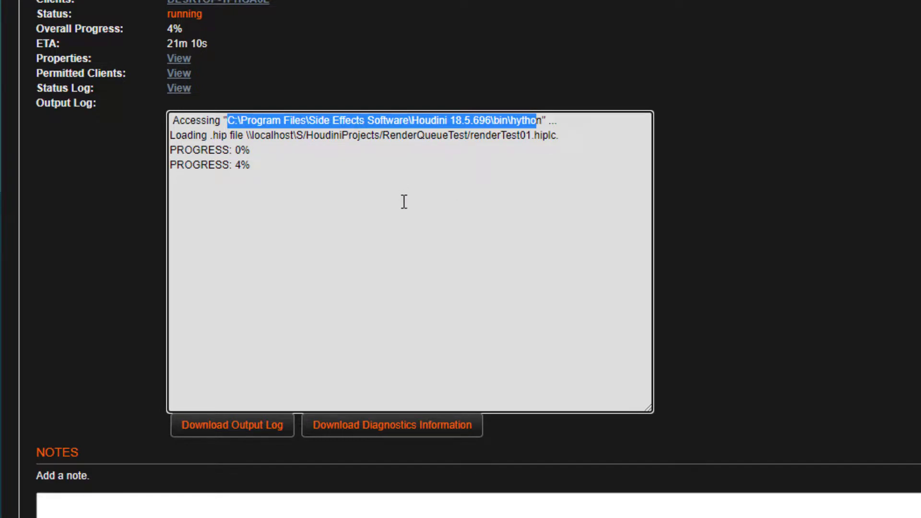
# Step: Highlight the renderTest01.hiplc path loaded from S in the Generate IFDs output log
pyautogui.click(374, 152)
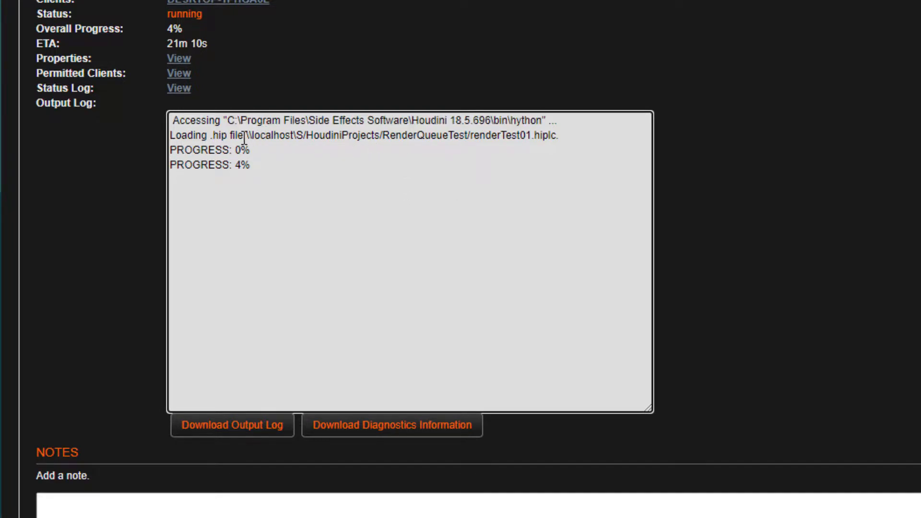
pyautogui.moveTo(243, 136); pyautogui.dragTo(518, 163)
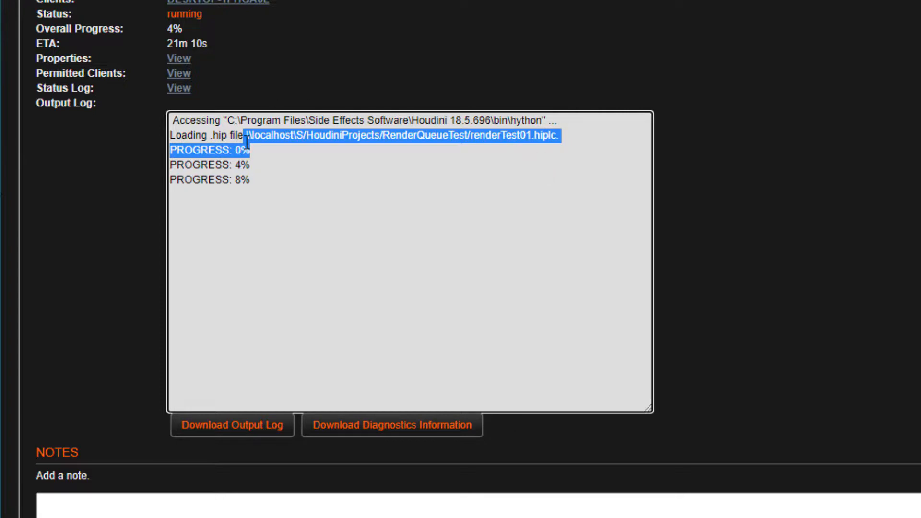
pyautogui.click(570, 127)
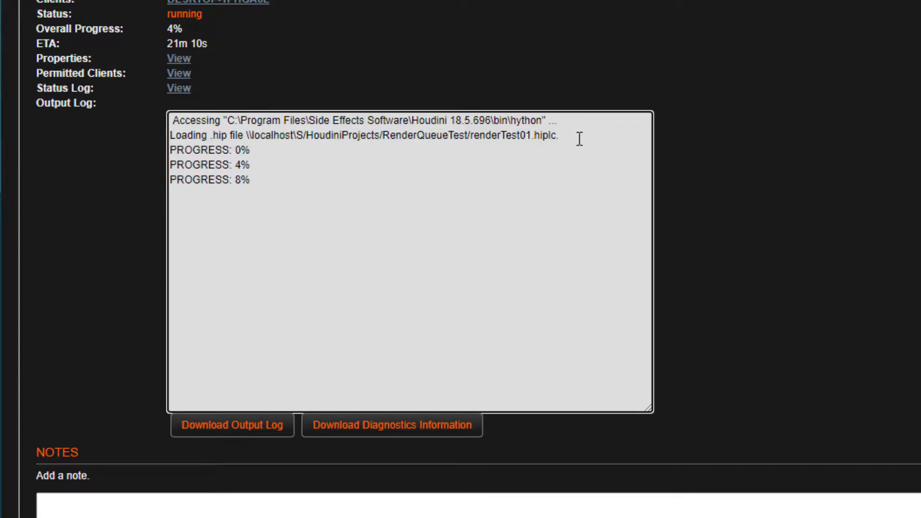